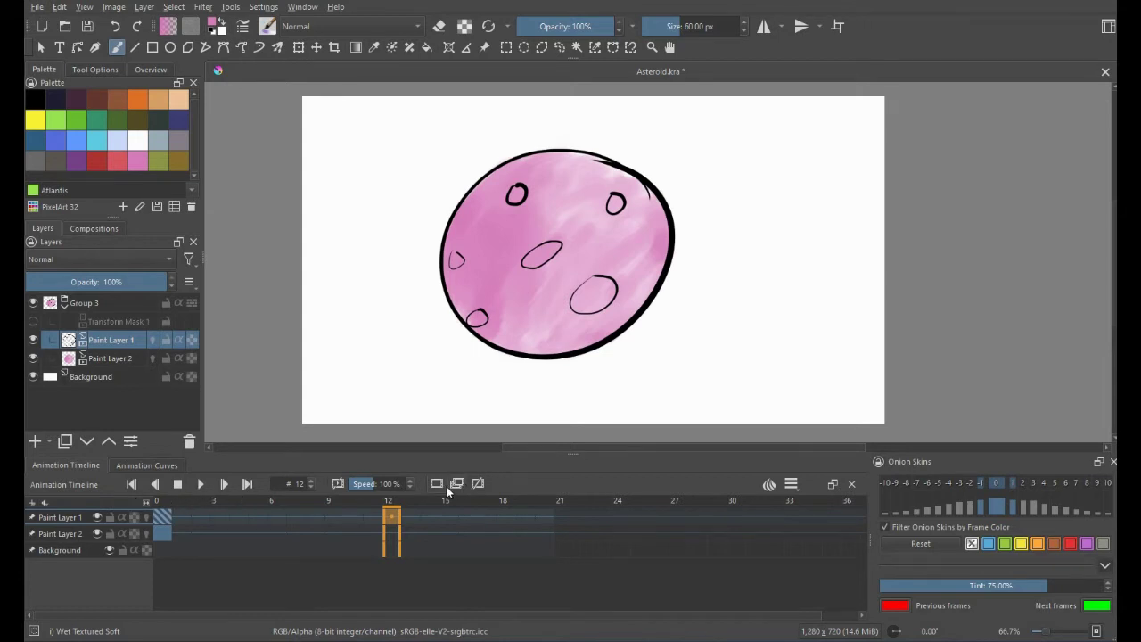
Step: Inspect the context menus for frame 11, the frame 7 column and Paint Layer 2's Edit Layers options
{"action": "key", "text": "Left"}
{"action": "key", "text": "Left"}
{"action": "key", "text": "Left"}
{"action": "key", "text": "Left"}
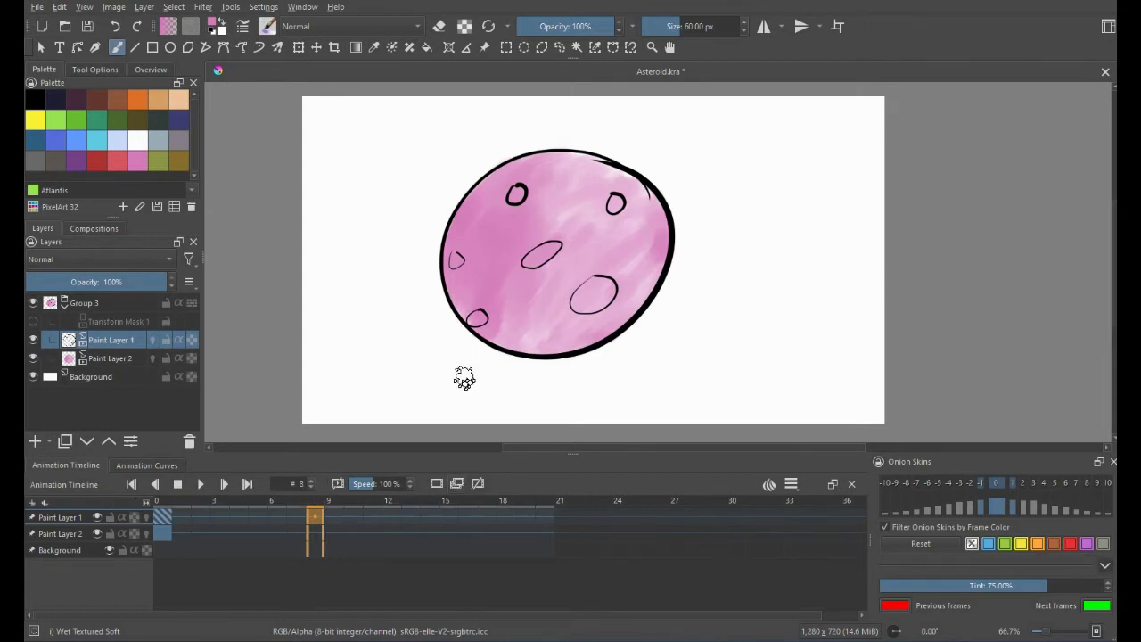
{"action": "right_click", "coordinate": [372, 517]}
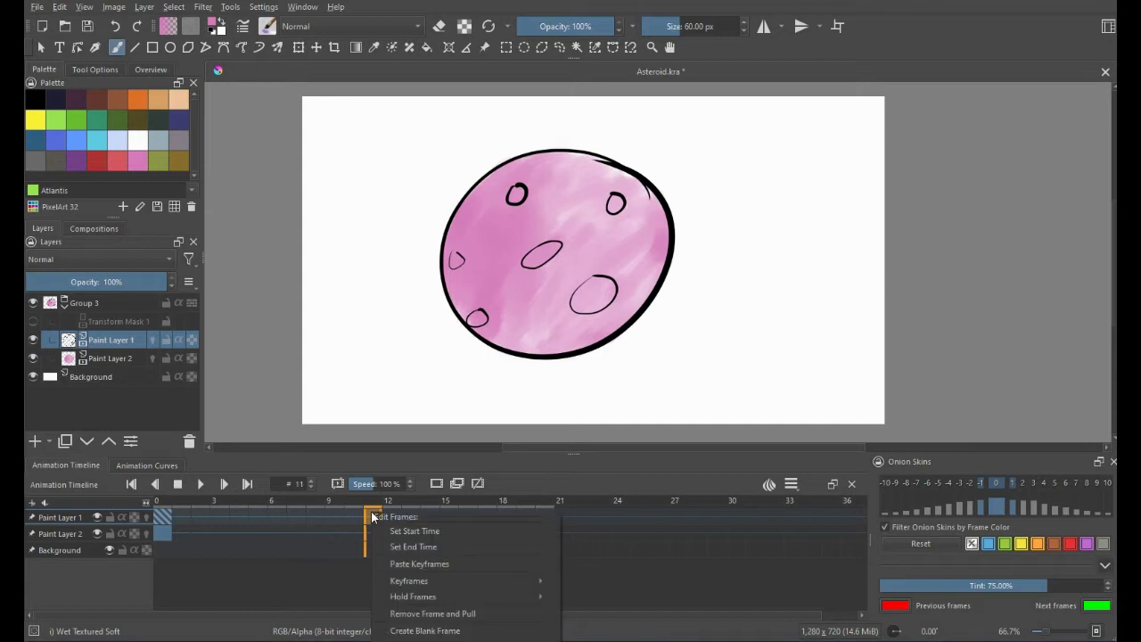
{"action": "right_click", "coordinate": [302, 497]}
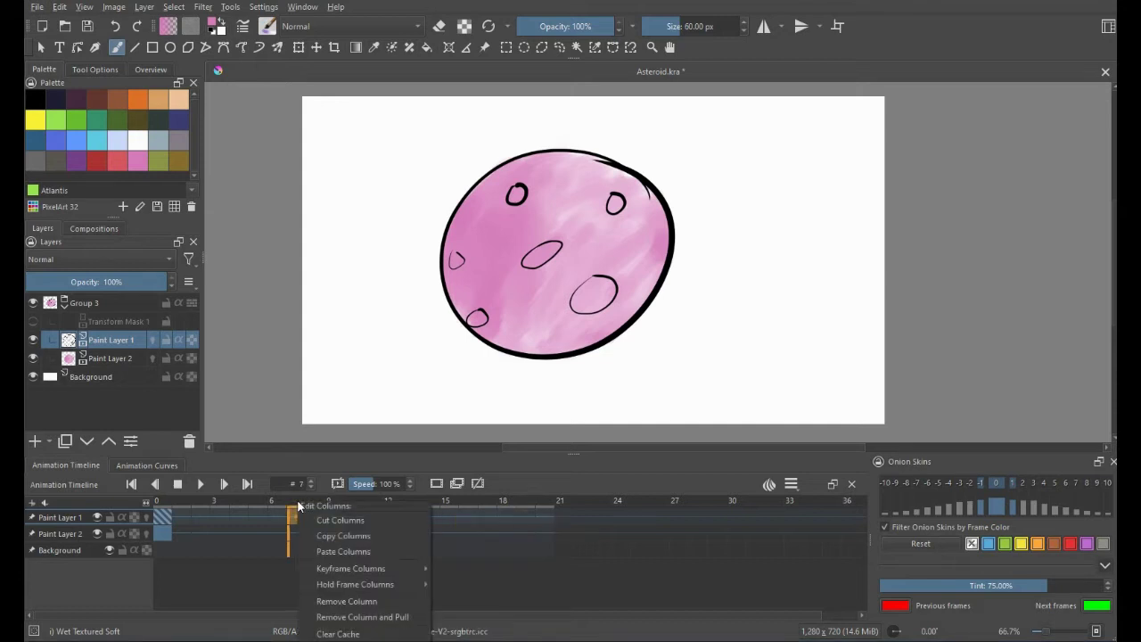
{"action": "right_click", "coordinate": [74, 535]}
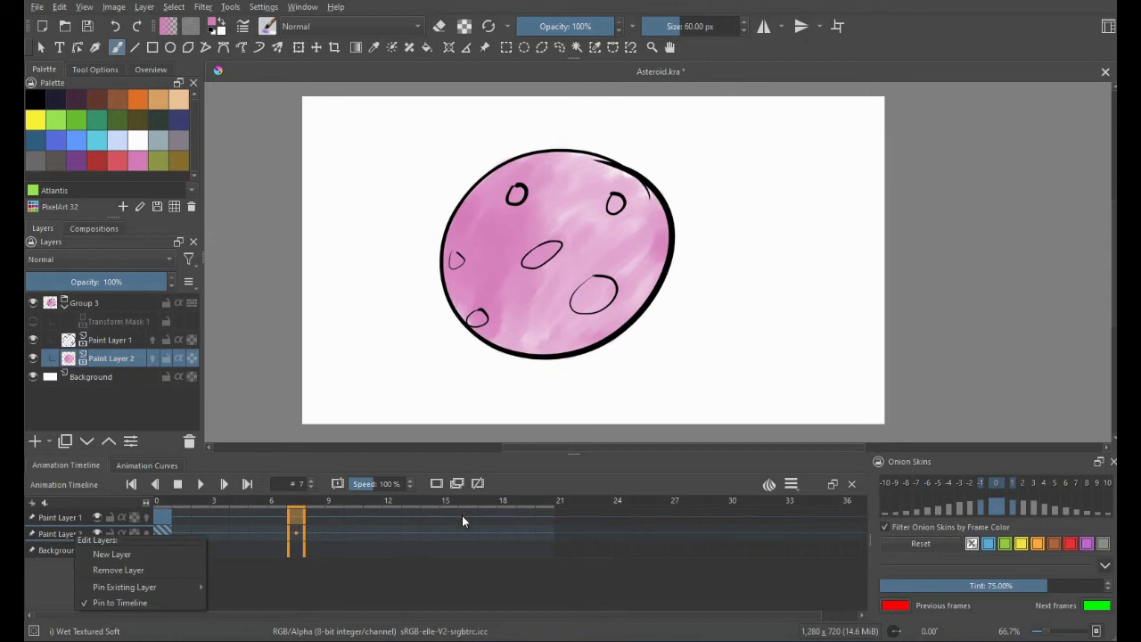
Step: Open the Render Animation settings with Ctrl+Shift+R and view the Render as format list
{"action": "key", "text": "ctrl+shift+r"}
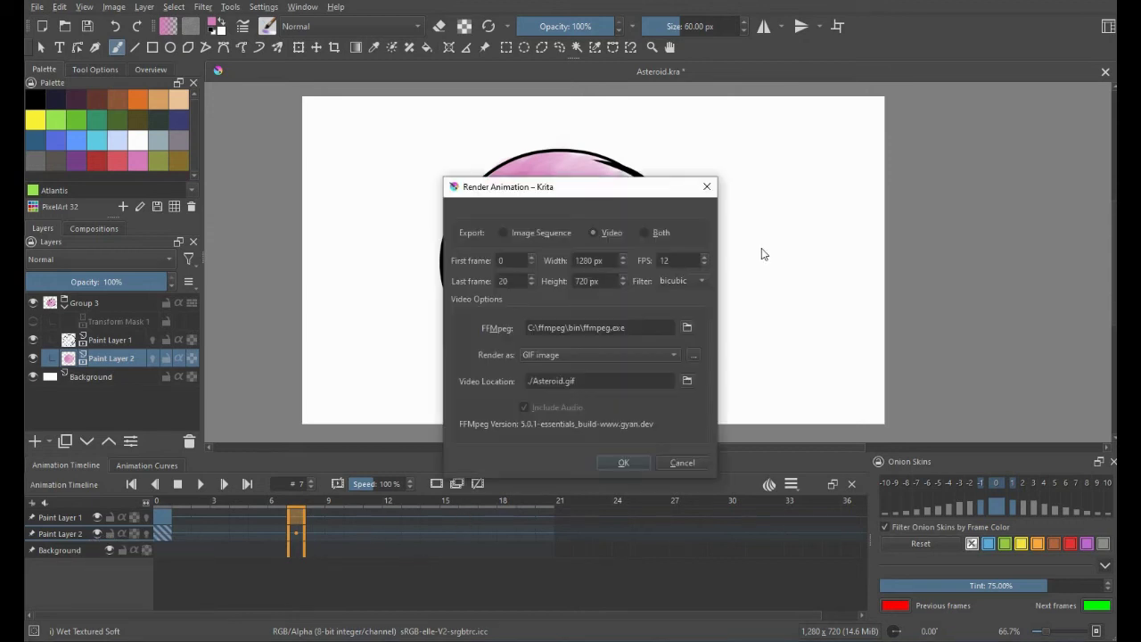
{"action": "left_click", "coordinate": [633, 355]}
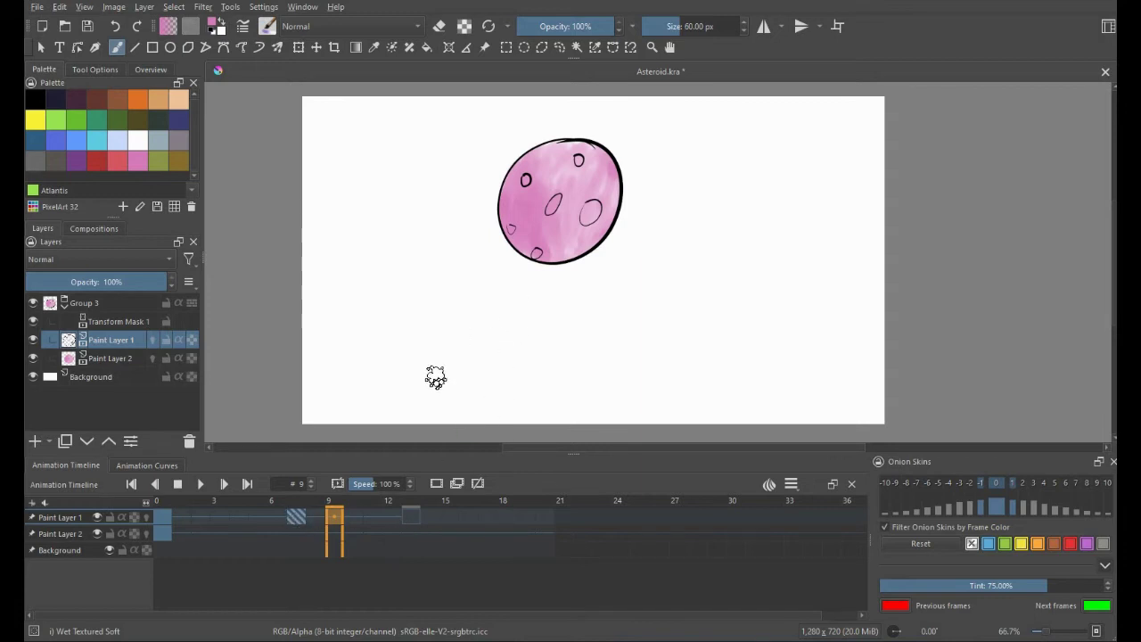
Step: Clone Paint Layer 1's frame 7 keyframe to frame 17 and move Paint Layer 2's keyframe from 11 to 12
{"action": "left_click", "coordinate": [298, 516]}
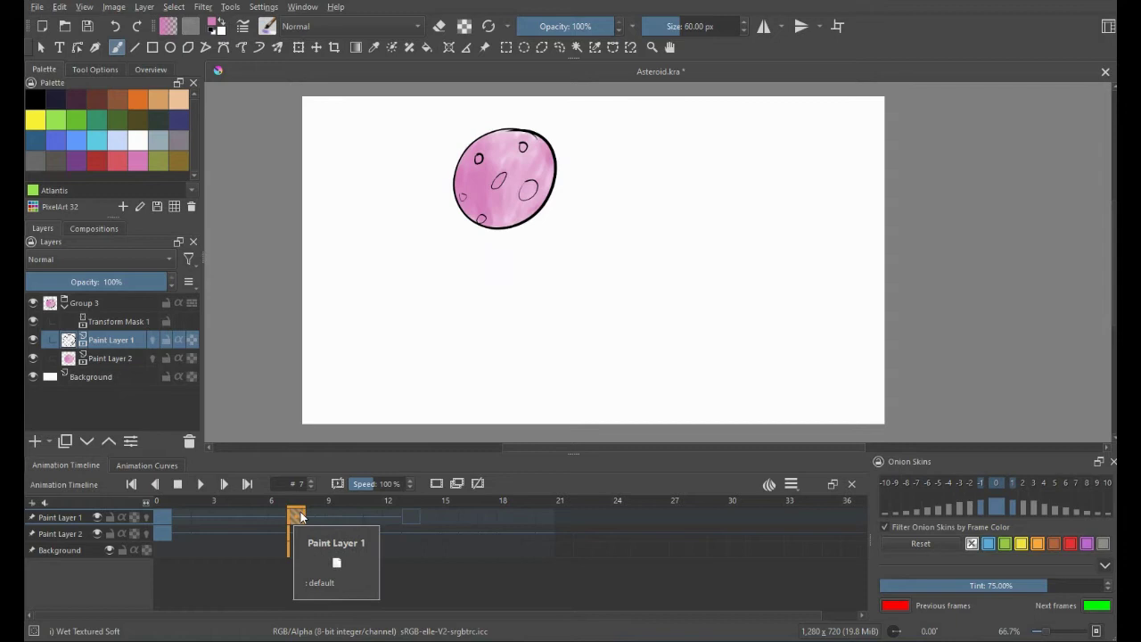
{"action": "right_click", "coordinate": [301, 515]}
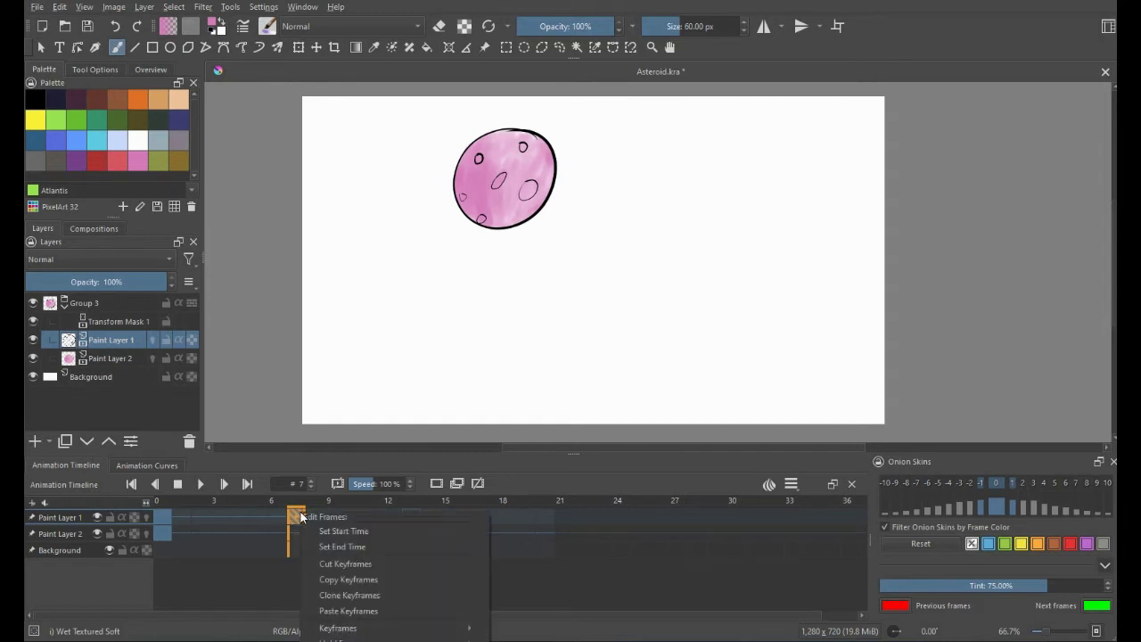
{"action": "left_click", "coordinate": [357, 595]}
{"action": "left_click", "coordinate": [163, 517]}
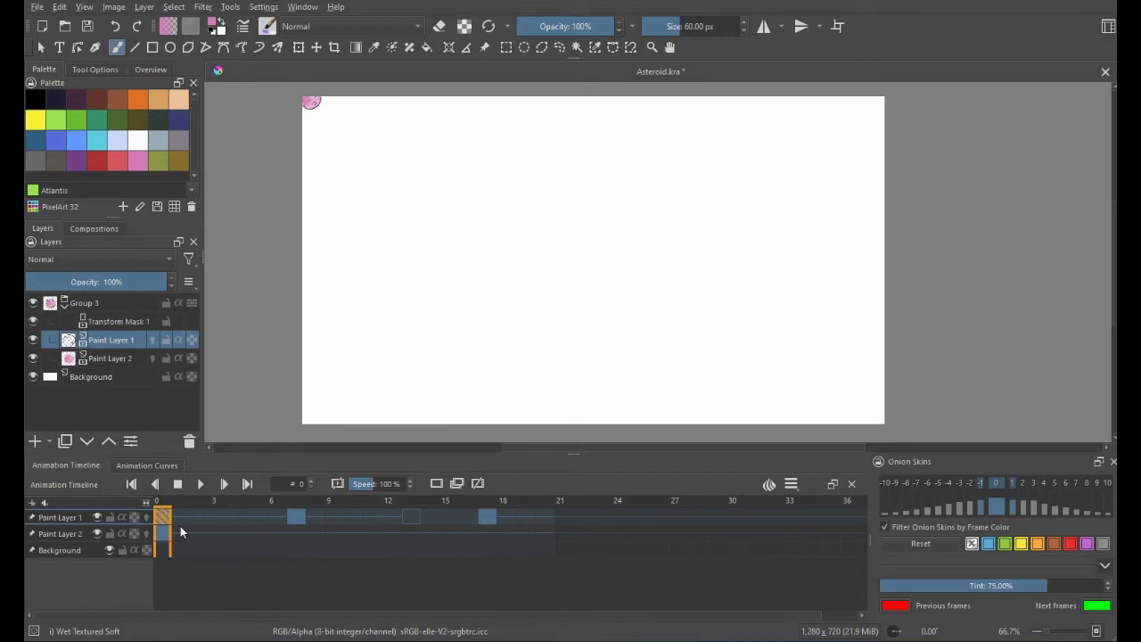
{"action": "left_click", "coordinate": [295, 518]}
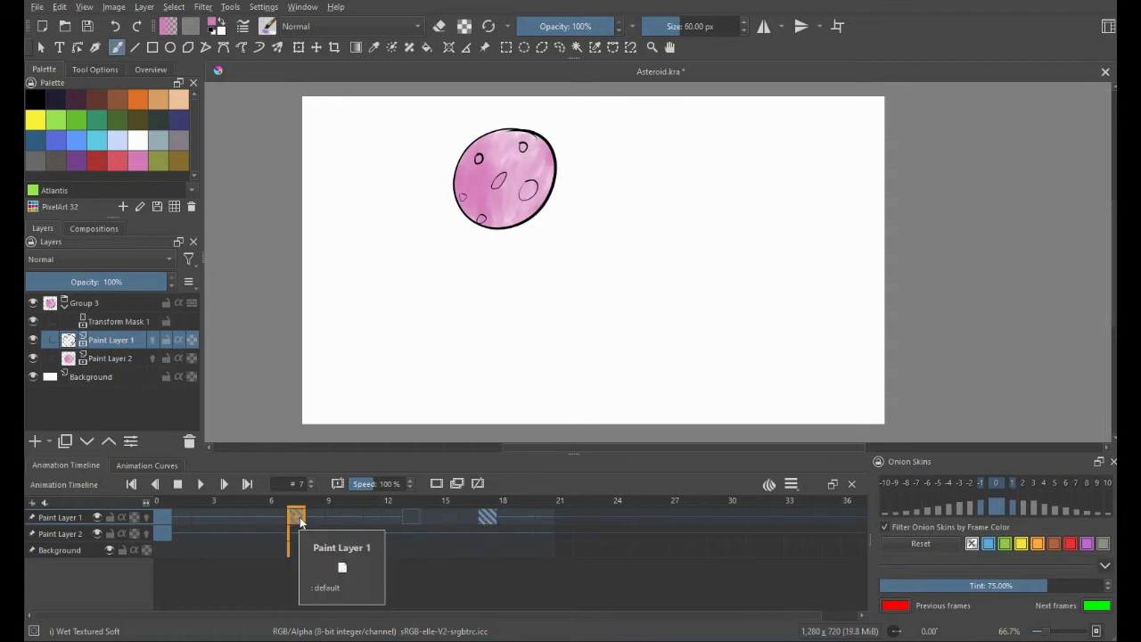
{"action": "left_click", "coordinate": [272, 525]}
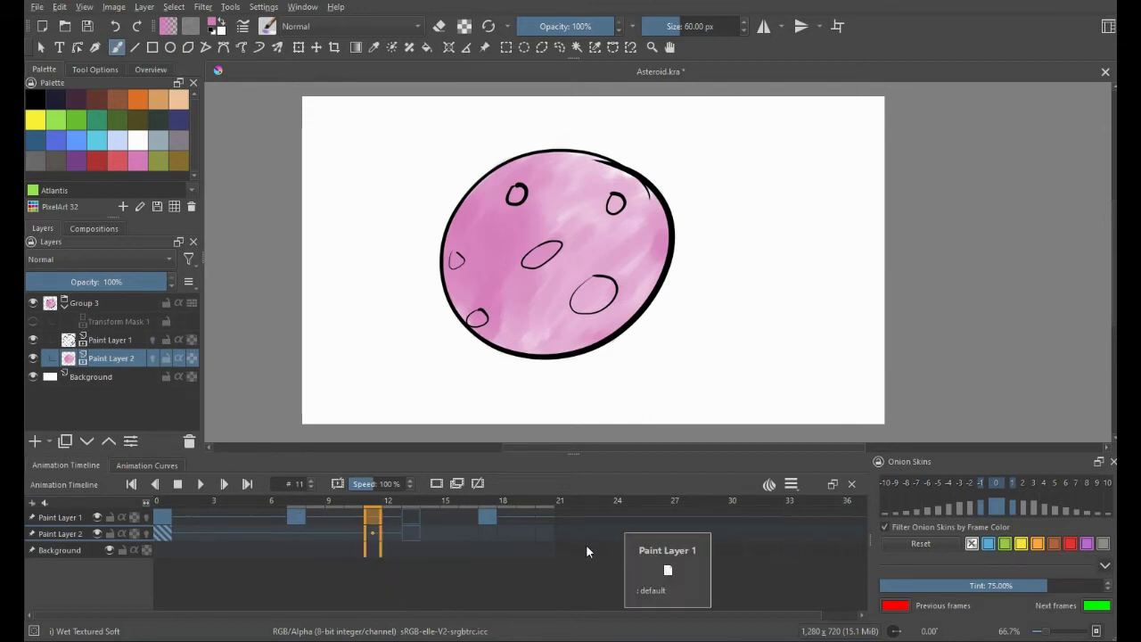
{"action": "mouse_move", "coordinate": [390, 494]}
{"action": "left_mouse_down"}
{"action": "mouse_move", "coordinate": [318, 505]}
{"action": "mouse_move", "coordinate": [410, 506]}
{"action": "left_mouse_up"}
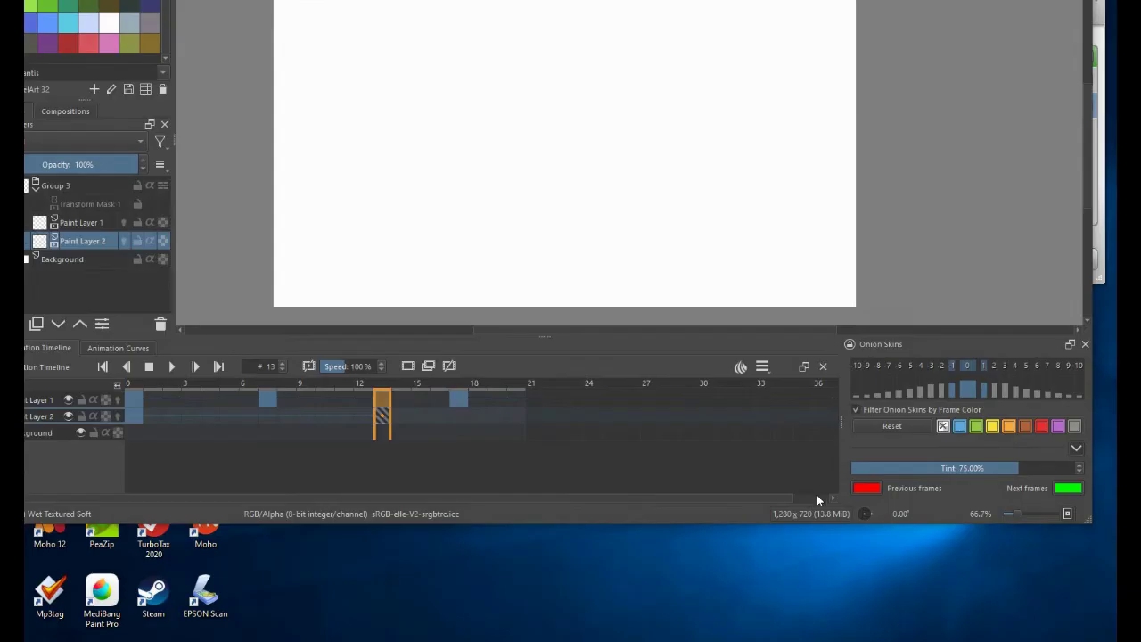
Step: Apply a red label to frame 0 and green labels to frames 7 and 17 on Paint Layer 1
{"action": "mouse_move", "coordinate": [800, 514]}
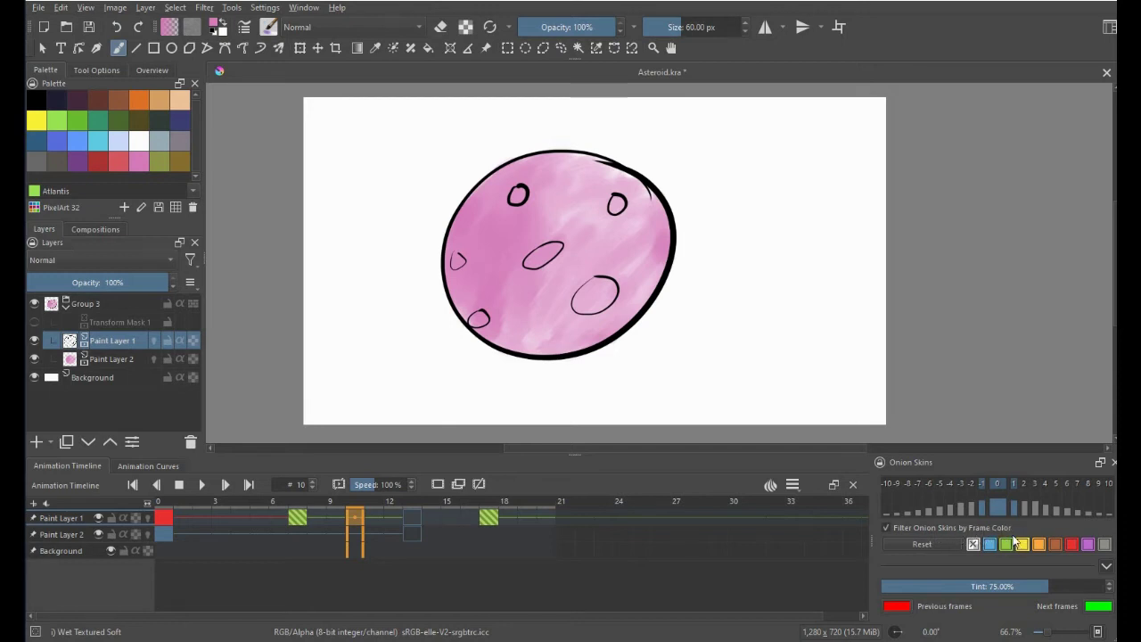
Step: Make Transform Mask 1 active so its frame 0, 7 and 17 keyframes show, then zoom the timeline
{"action": "key", "text": "Page_Up"}
{"action": "mouse_move", "coordinate": [147, 503]}
{"action": "left_mouse_down"}
{"action": "mouse_move", "coordinate": [218, 503]}
{"action": "mouse_move", "coordinate": [124, 517]}
{"action": "mouse_move", "coordinate": [273, 503]}
{"action": "mouse_move", "coordinate": [186, 509]}
{"action": "mouse_move", "coordinate": [502, 621]}
{"action": "left_mouse_up"}
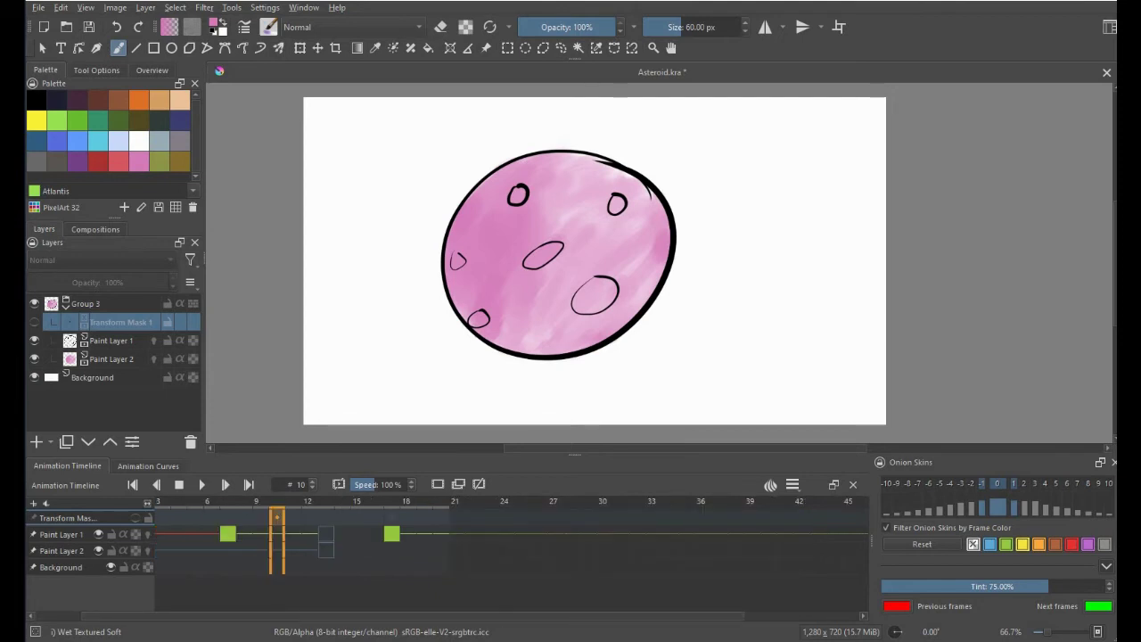
{"action": "left_click_drag", "start_coordinate": [179, 509], "coordinate": [152, 509]}
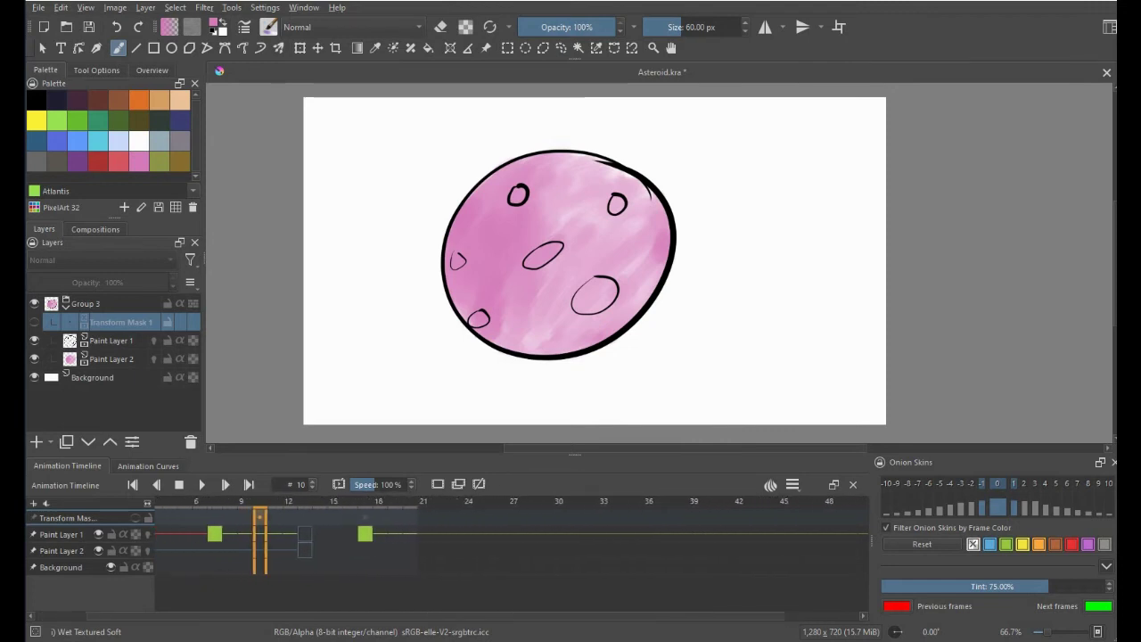
{"action": "mouse_move", "coordinate": [548, 617]}
{"action": "left_mouse_down"}
{"action": "mouse_move", "coordinate": [548, 606]}
{"action": "mouse_move", "coordinate": [549, 619]}
{"action": "left_mouse_up"}
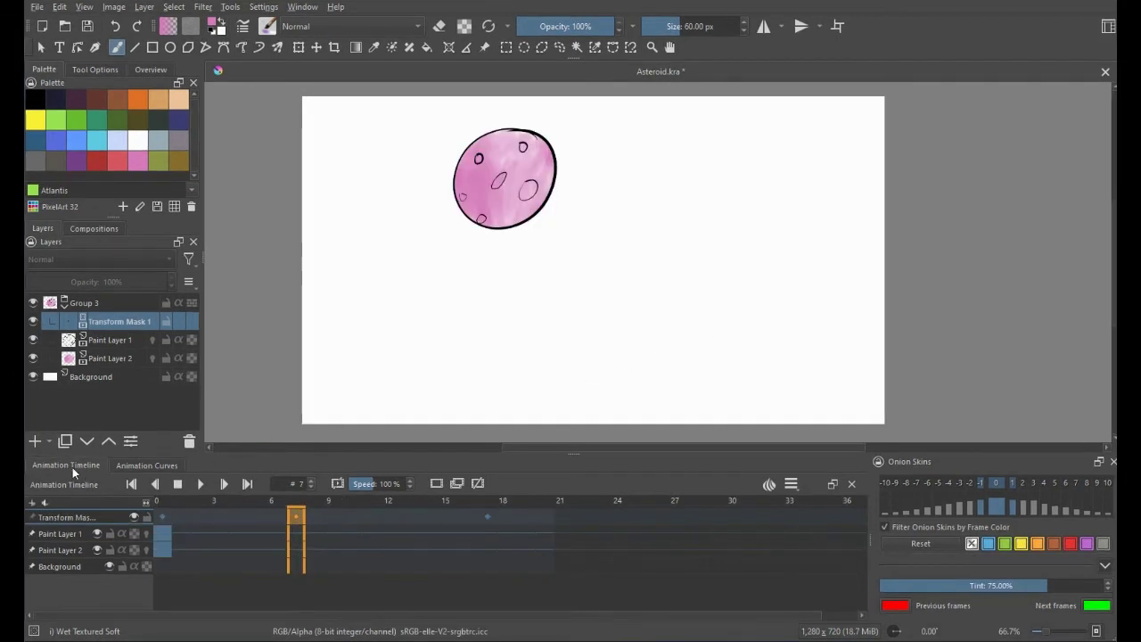
Step: Display Transform Mask 1's curves, fit them vertically and horizontally, and stretch the value scale
{"action": "left_click", "coordinate": [134, 468]}
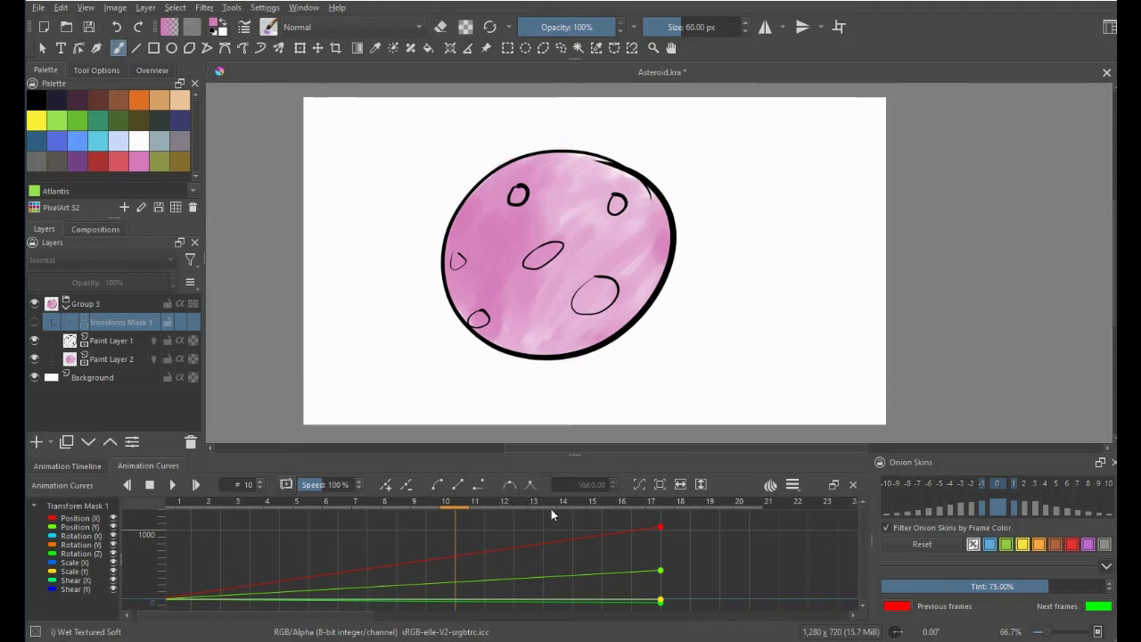
{"action": "left_click", "coordinate": [661, 487]}
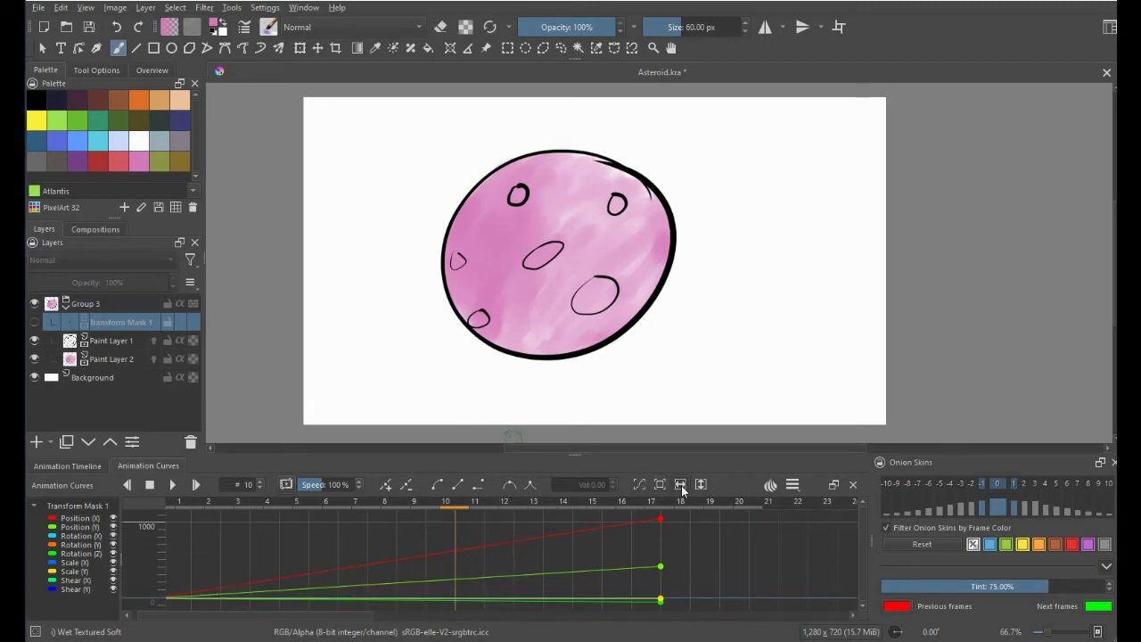
{"action": "left_click", "coordinate": [680, 486]}
{"action": "left_click", "coordinate": [661, 486]}
{"action": "left_click", "coordinate": [680, 486]}
{"action": "left_click", "coordinate": [701, 486]}
{"action": "mouse_move", "coordinate": [139, 545]}
{"action": "left_mouse_down"}
{"action": "mouse_move", "coordinate": [138, 569]}
{"action": "mouse_move", "coordinate": [134, 519]}
{"action": "mouse_move", "coordinate": [128, 552]}
{"action": "left_mouse_up"}
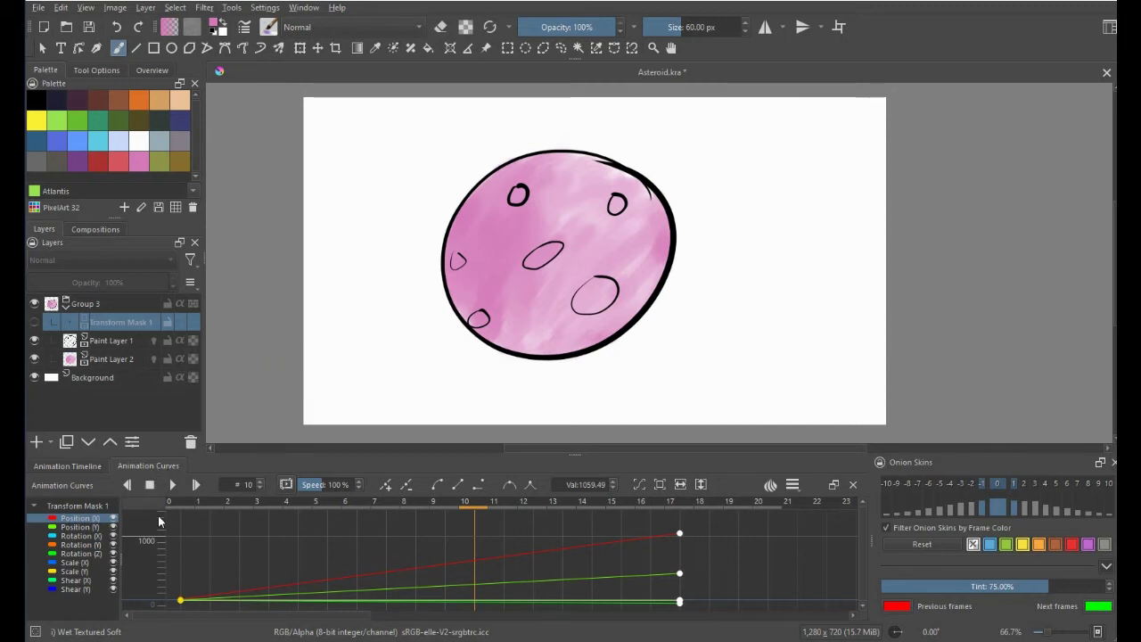
Step: Toggle the channel curves off and back on until all show, then select the frame 17 keyframes
{"action": "left_click", "coordinate": [112, 528]}
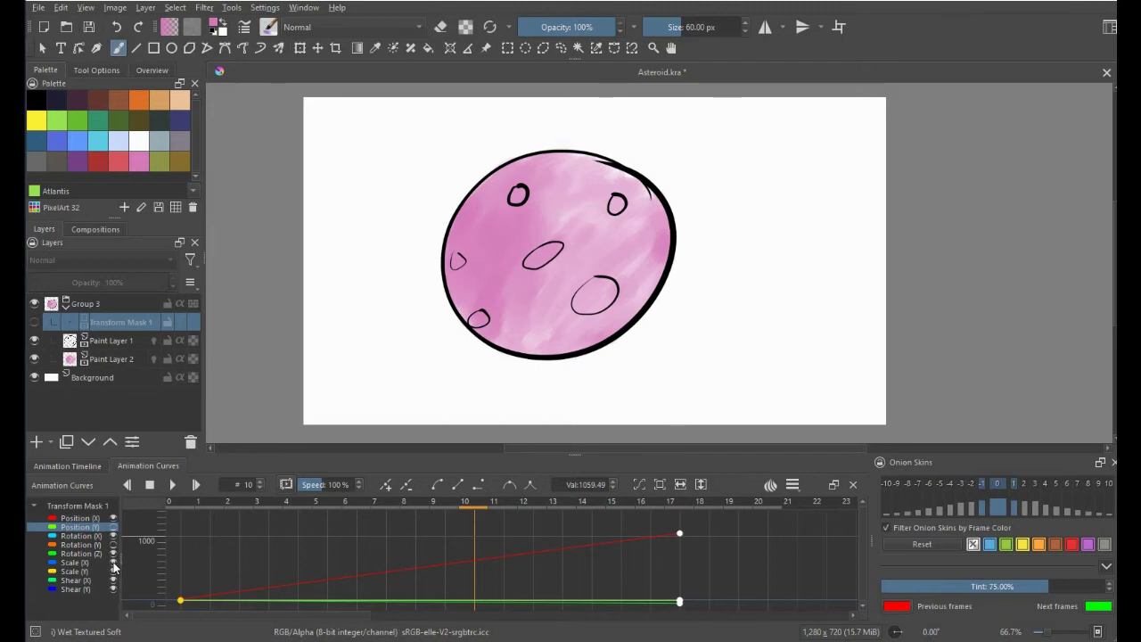
{"action": "left_click", "coordinate": [113, 565]}
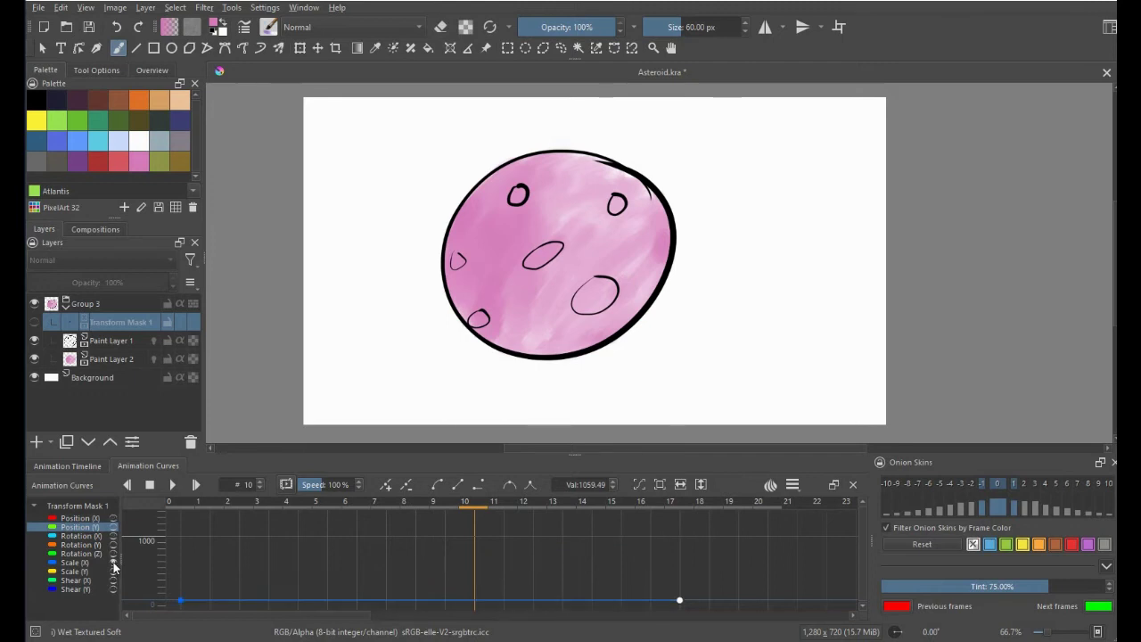
{"action": "left_click", "coordinate": [114, 557]}
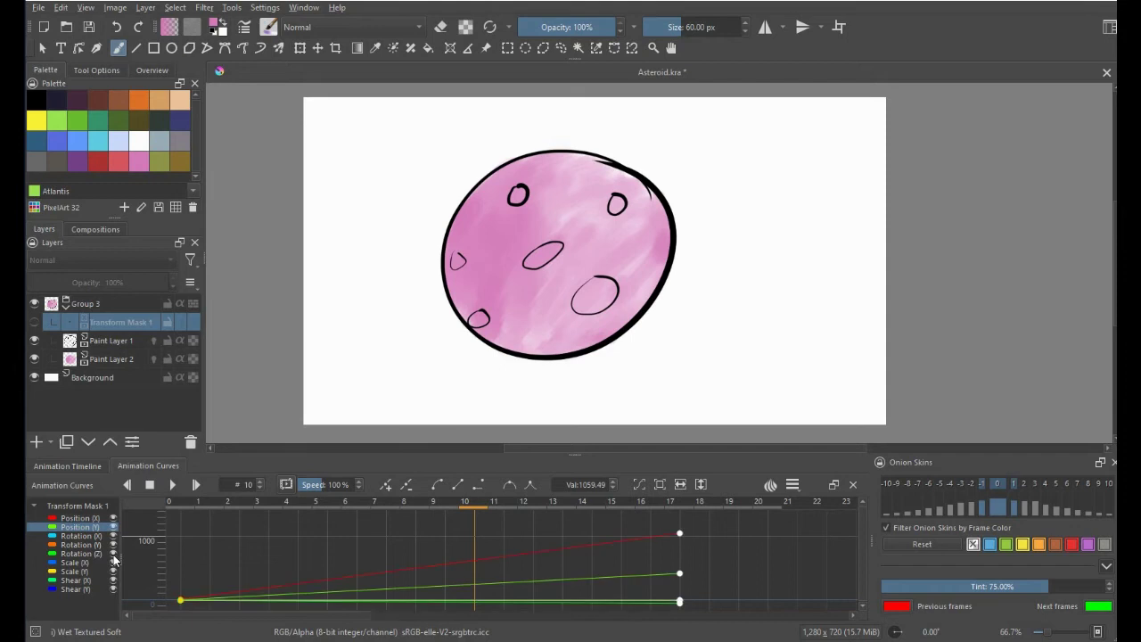
{"action": "left_click", "coordinate": [113, 556]}
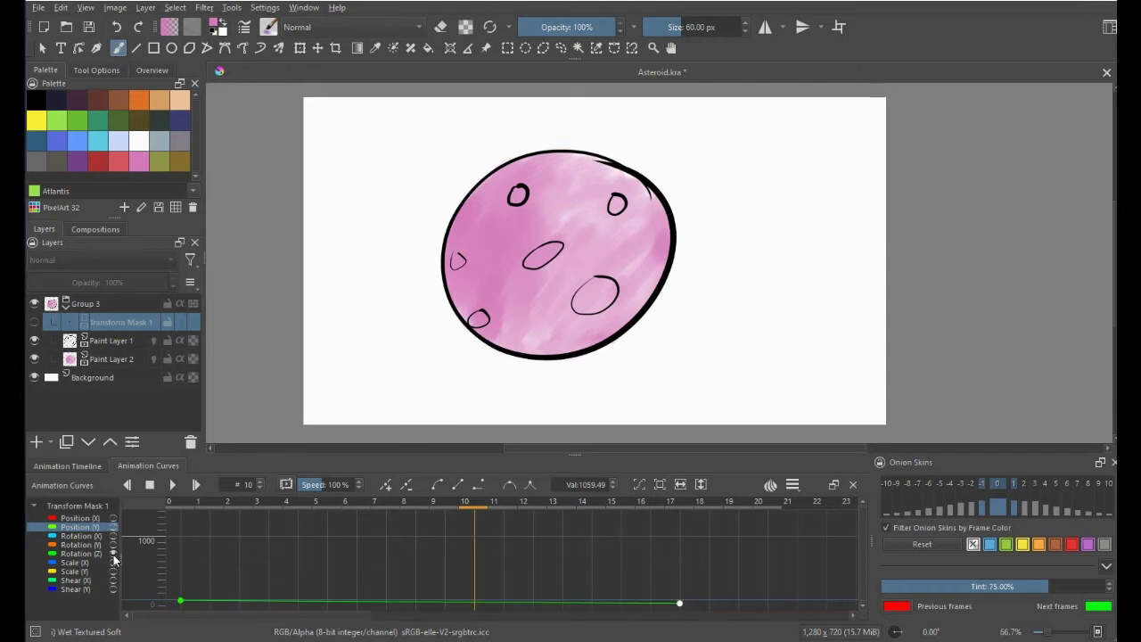
{"action": "left_click", "coordinate": [113, 556]}
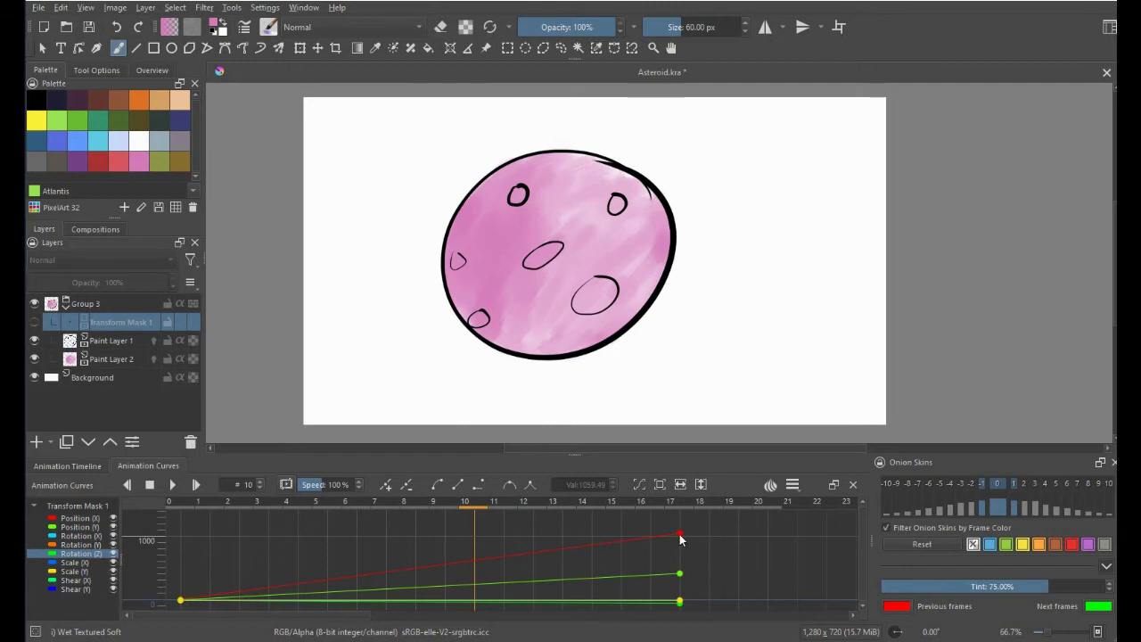
{"action": "left_click", "coordinate": [679, 535]}
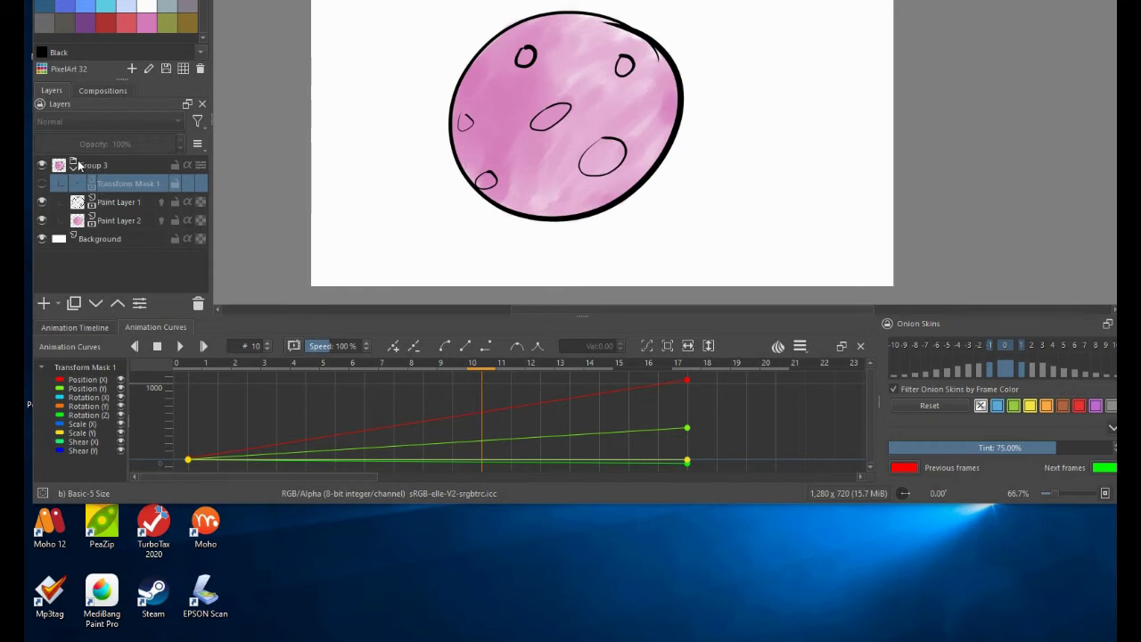
Step: Select Paint Layer 1 and add a transform mask to it from its right-click Add menu
{"action": "left_click", "coordinate": [113, 206]}
{"action": "right_click", "coordinate": [111, 206]}
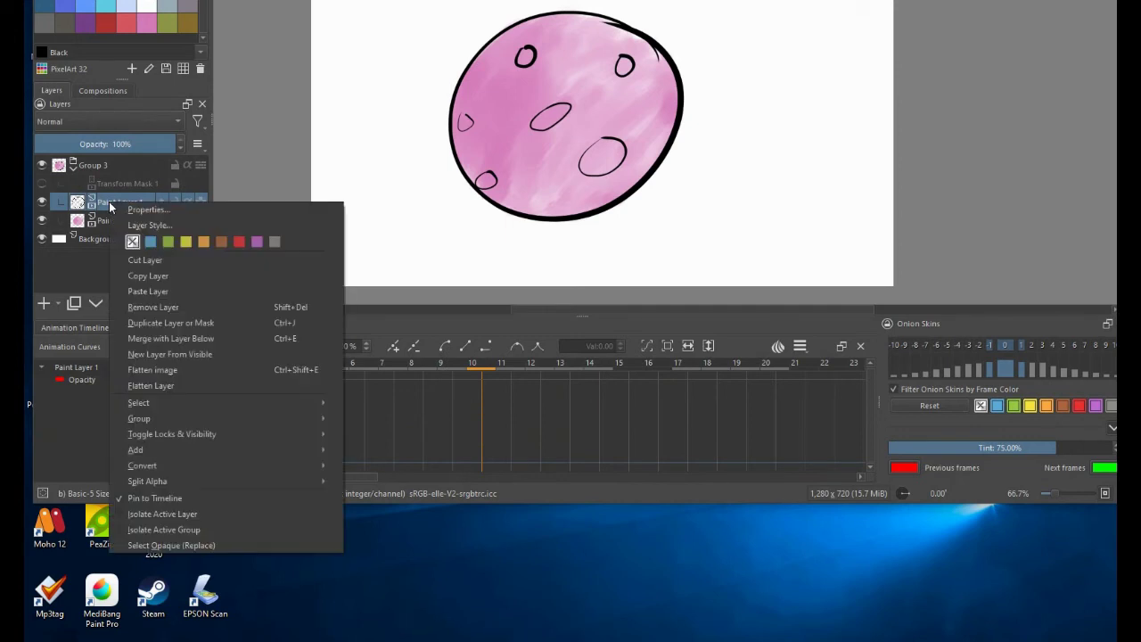
{"action": "mouse_move", "coordinate": [153, 447]}
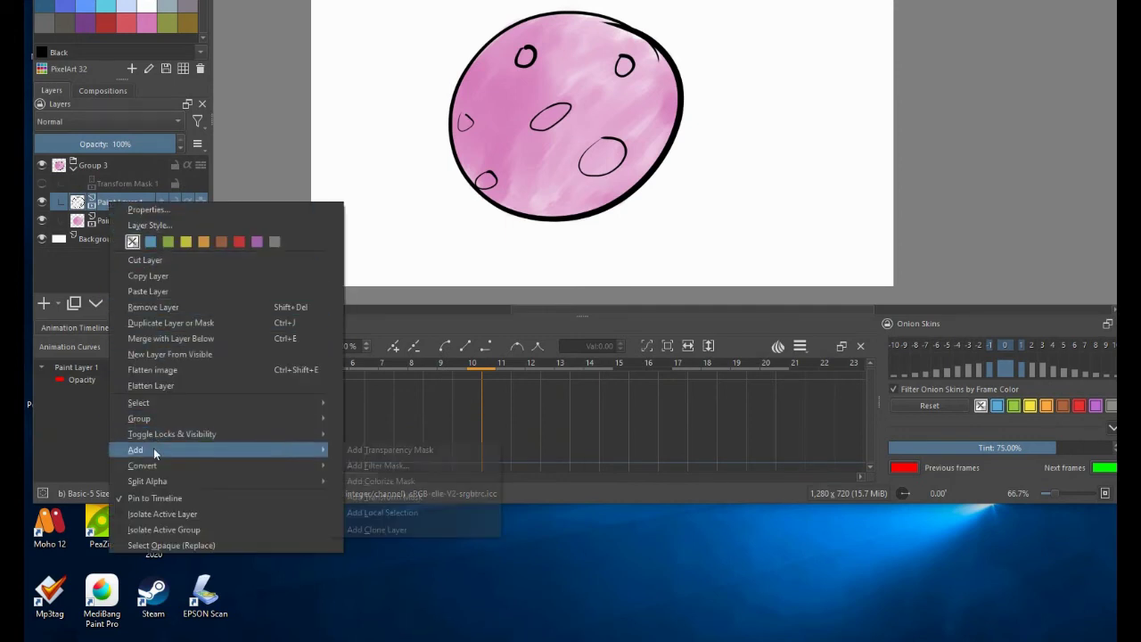
{"action": "left_click", "coordinate": [401, 498]}
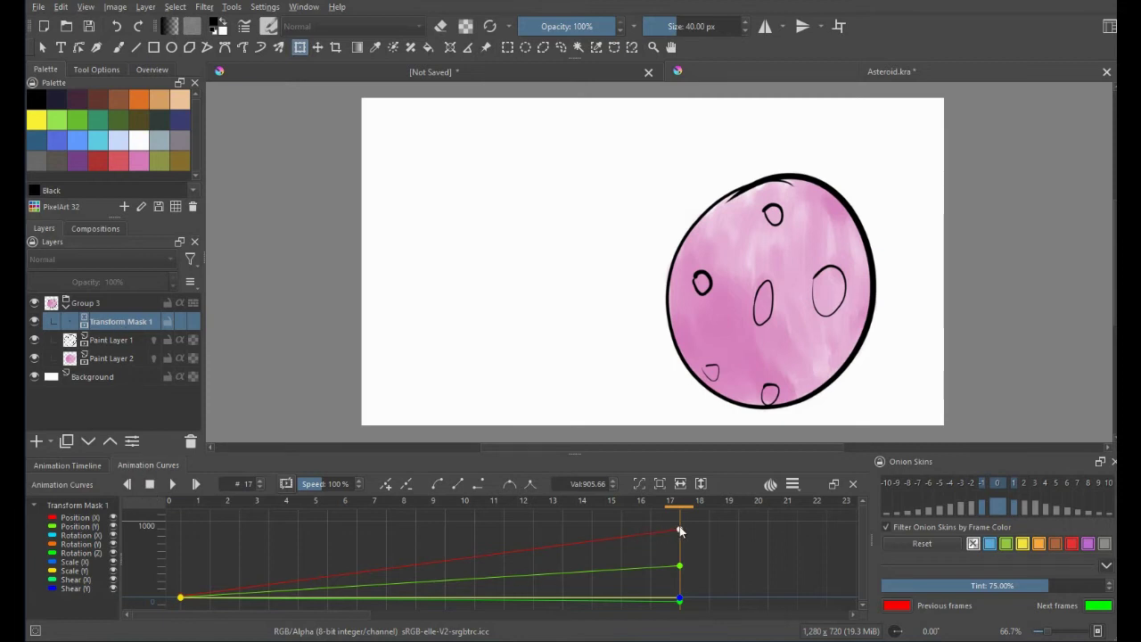
Step: Lower frame 17's Position X to 688.50, then drag the asteroid right to about 909 with the Transform tool
{"action": "left_click_drag", "start_coordinate": [680, 531], "coordinate": [680, 548]}
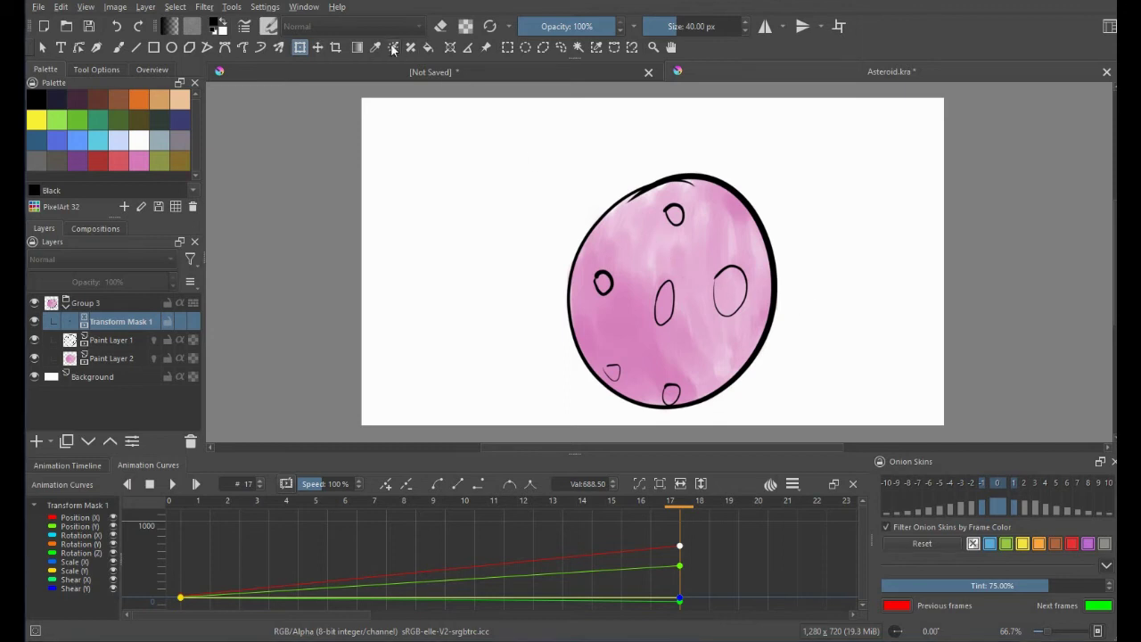
{"action": "left_click", "coordinate": [301, 50]}
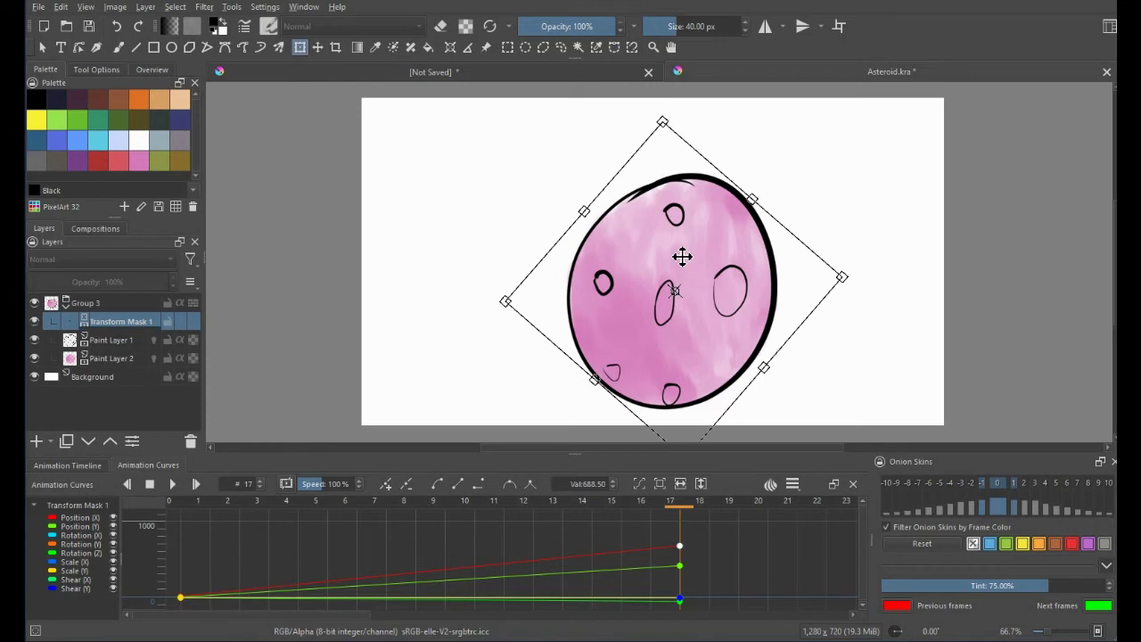
{"action": "left_click_drag", "start_coordinate": [674, 276], "coordinate": [778, 283]}
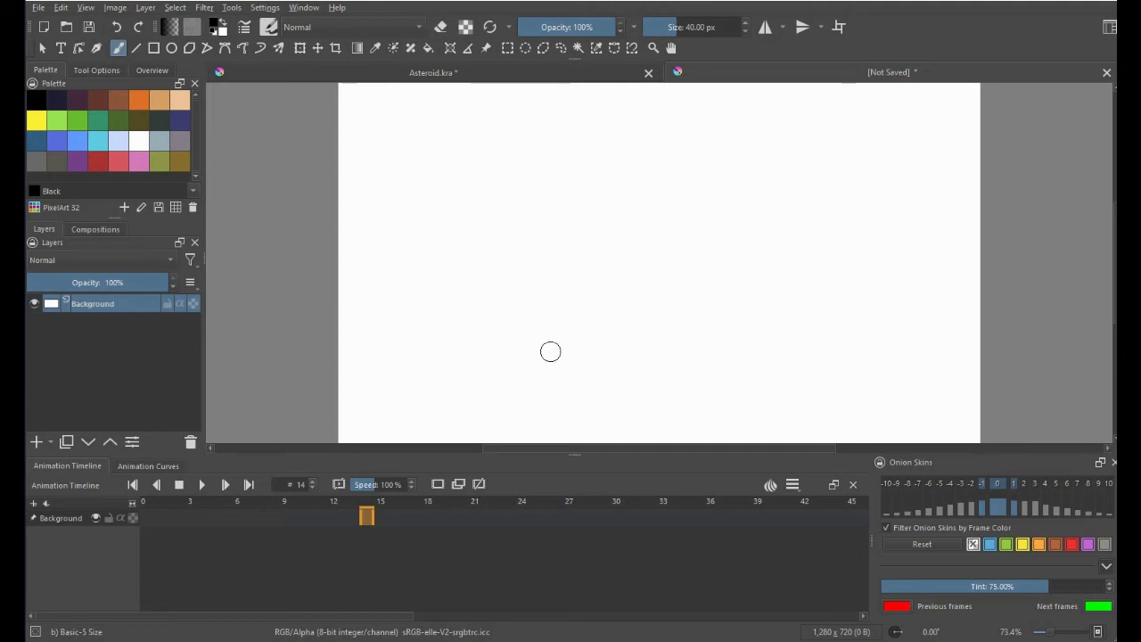
Step: Paint a test stroke, hide the Background layer and add a new paint layer
{"action": "left_click_drag", "start_coordinate": [547, 354], "coordinate": [544, 341]}
{"action": "left_click", "coordinate": [35, 304]}
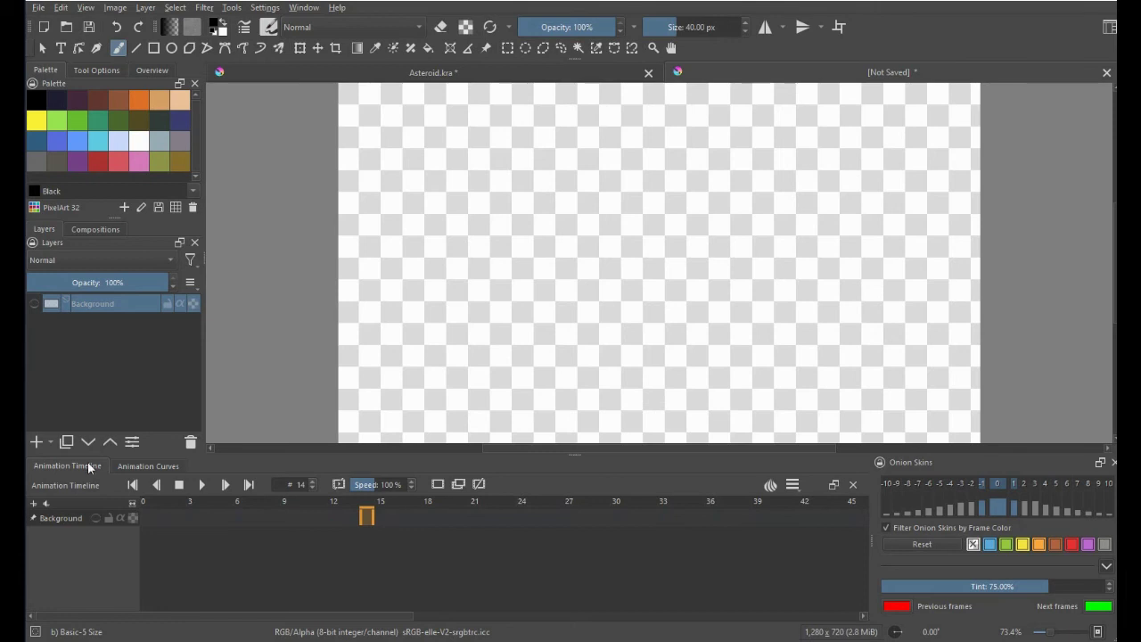
{"action": "left_click", "coordinate": [36, 442]}
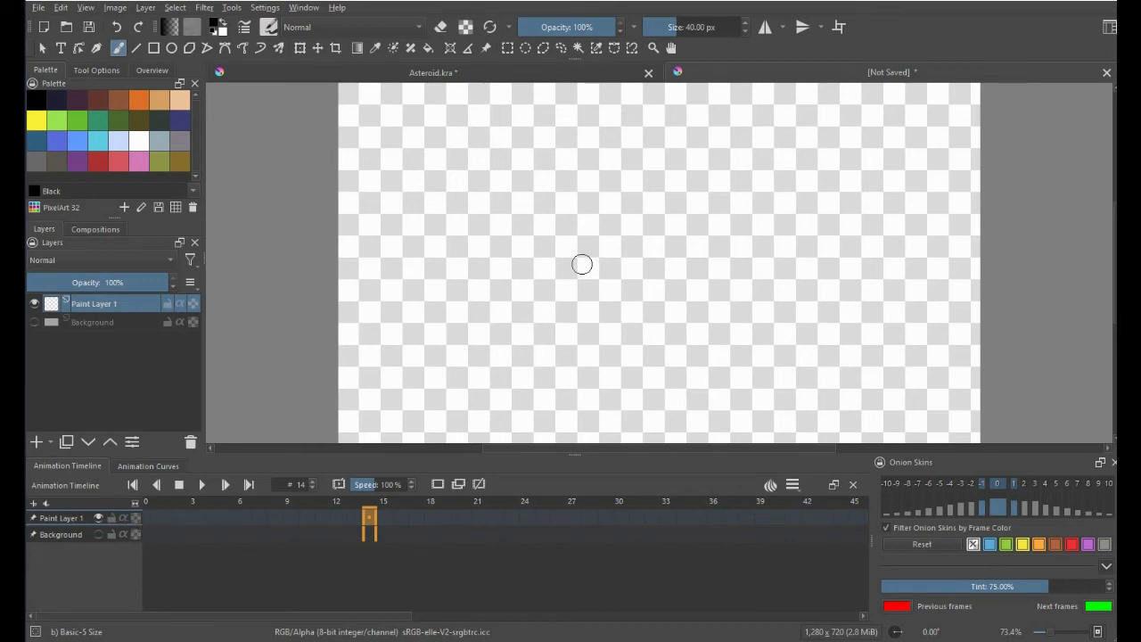
Step: Draw a looped curve on the left, a U-shaped curve on the right and an arc above it
{"action": "mouse_move", "coordinate": [566, 287]}
{"action": "left_mouse_down"}
{"action": "mouse_move", "coordinate": [490, 266]}
{"action": "mouse_move", "coordinate": [614, 326]}
{"action": "left_mouse_up"}
{"action": "left_click_drag", "start_coordinate": [733, 244], "coordinate": [831, 235]}
{"action": "mouse_move", "coordinate": [791, 166]}
{"action": "left_mouse_down"}
{"action": "mouse_move", "coordinate": [762, 155]}
{"action": "mouse_move", "coordinate": [710, 228]}
{"action": "left_mouse_up"}
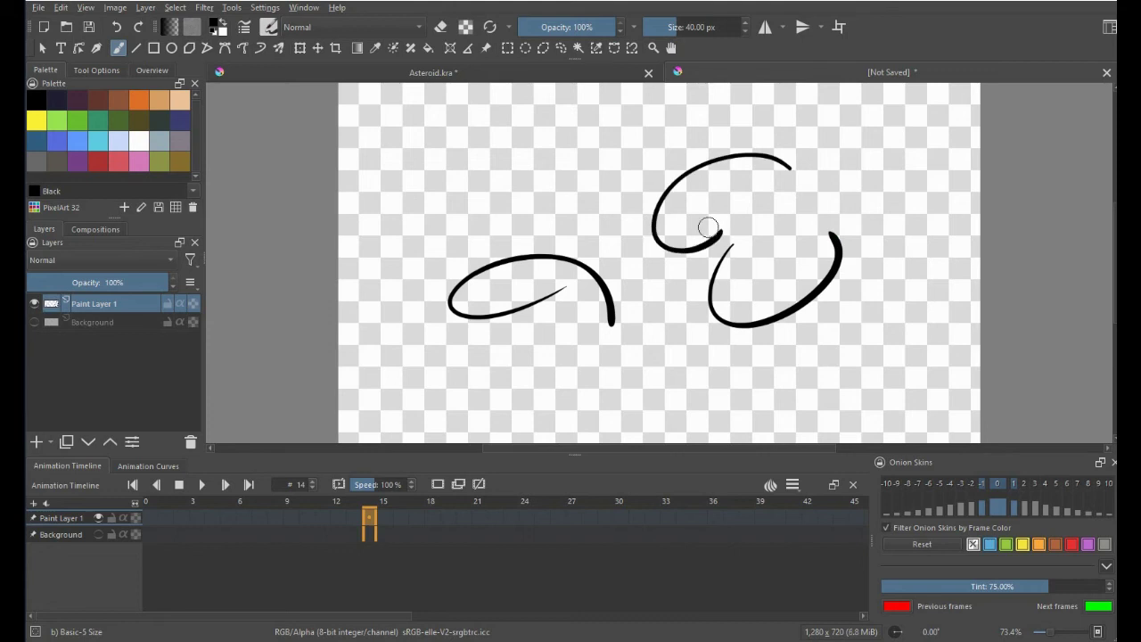
Step: Create a keyframe at frame 0 on Paint Layer 1 in the Animation Timeline
{"action": "left_click", "coordinate": [374, 515]}
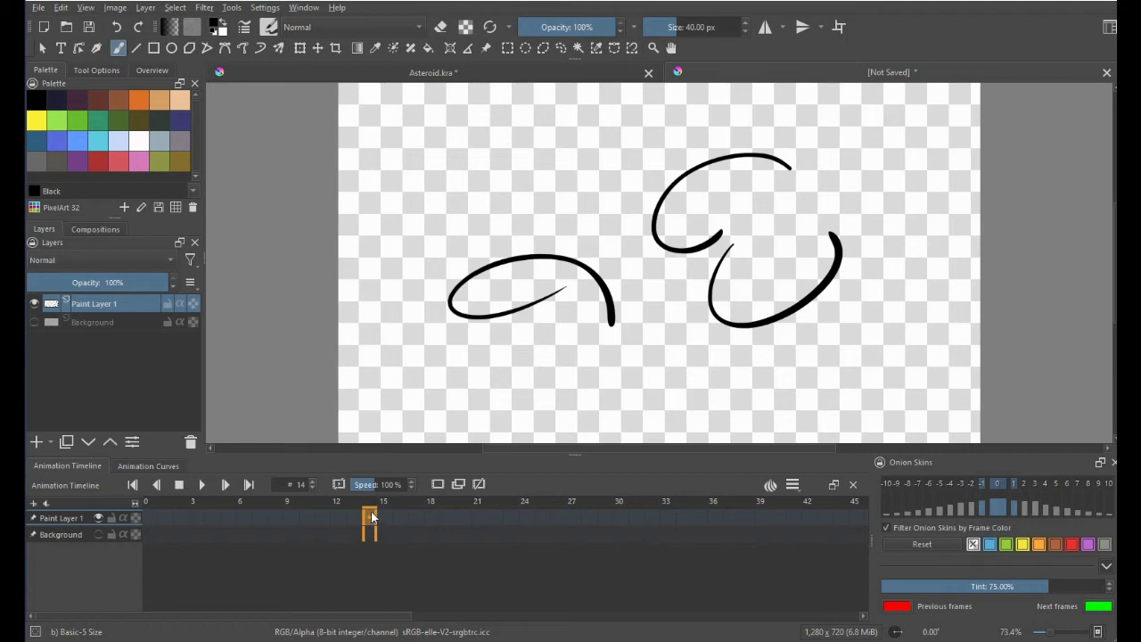
{"action": "left_click", "coordinate": [150, 515]}
{"action": "left_click", "coordinate": [459, 486]}
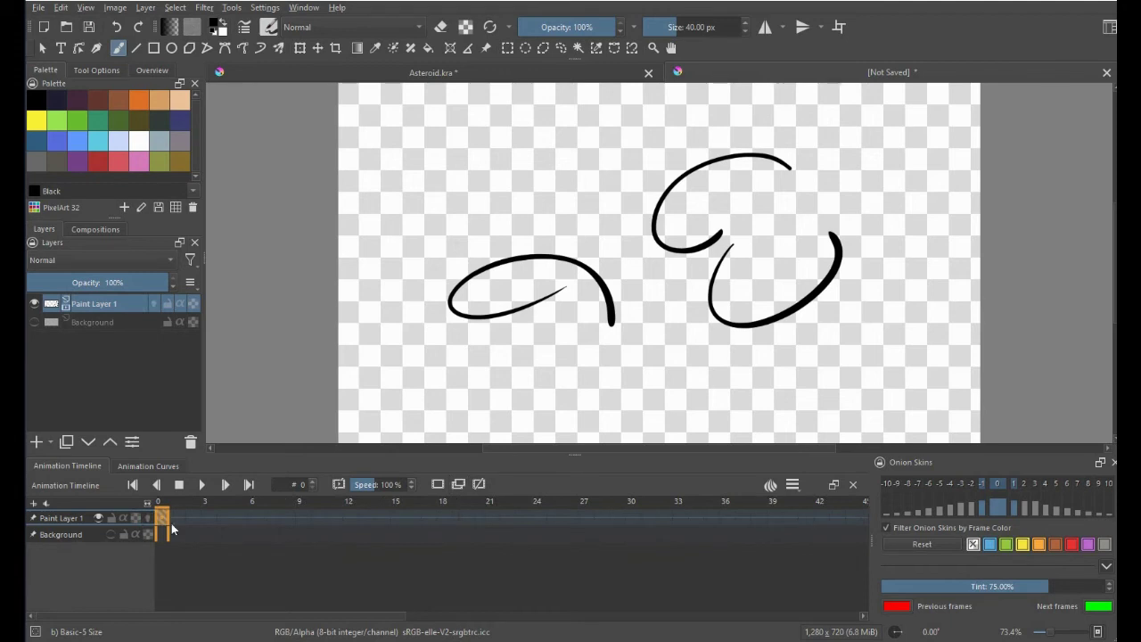
{"action": "left_click", "coordinate": [225, 521]}
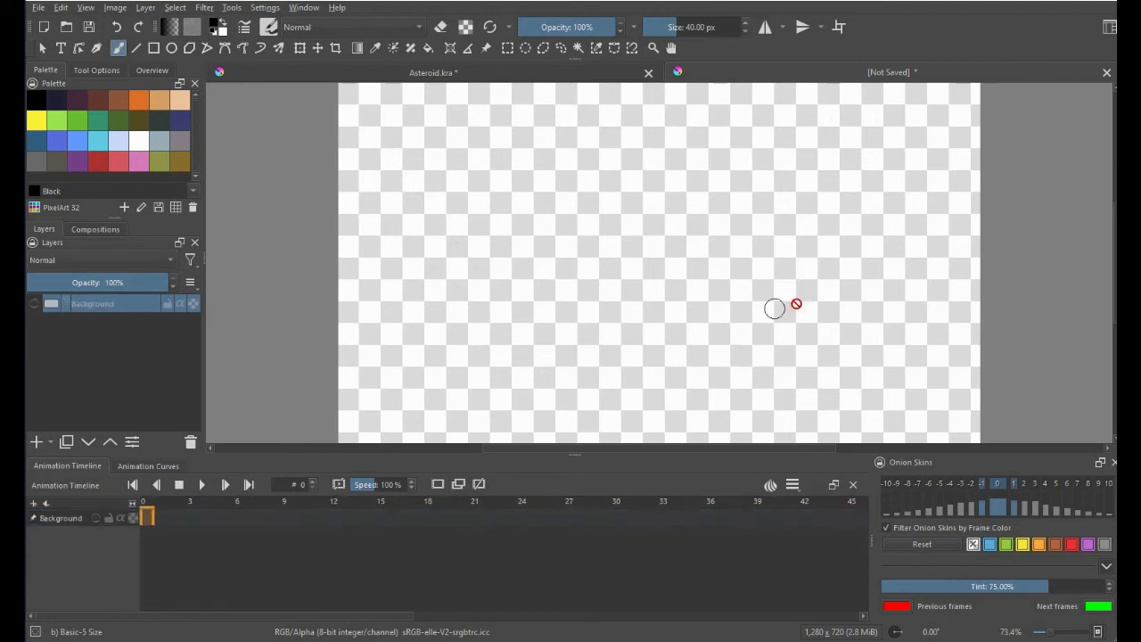
Step: Add a fresh paint layer, key it at frame 0, and draw a looped and a U-shaped stroke
{"action": "left_click", "coordinate": [35, 441]}
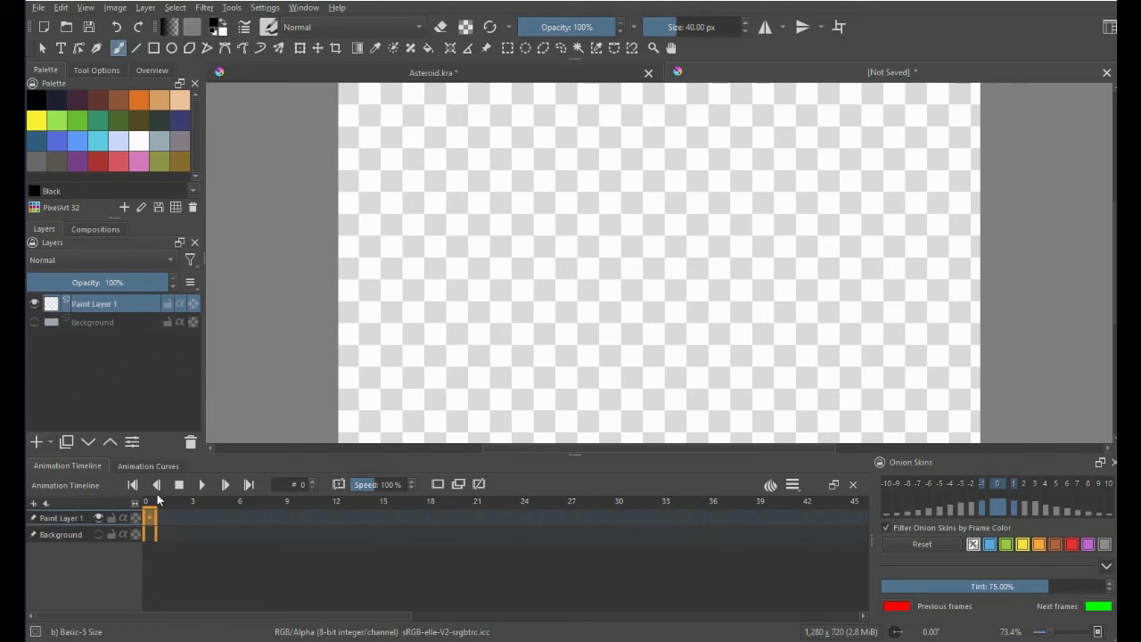
{"action": "left_click", "coordinate": [437, 484]}
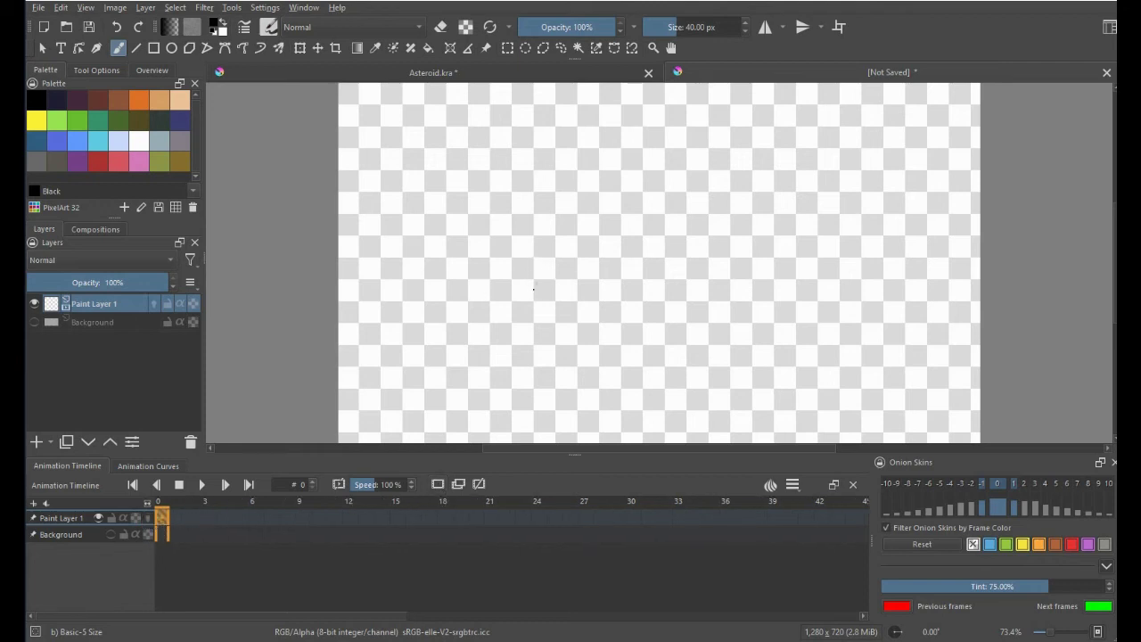
{"action": "mouse_move", "coordinate": [535, 283]}
{"action": "left_mouse_down"}
{"action": "mouse_move", "coordinate": [425, 341]}
{"action": "mouse_move", "coordinate": [559, 353]}
{"action": "left_mouse_up"}
{"action": "left_click_drag", "start_coordinate": [673, 253], "coordinate": [756, 256]}
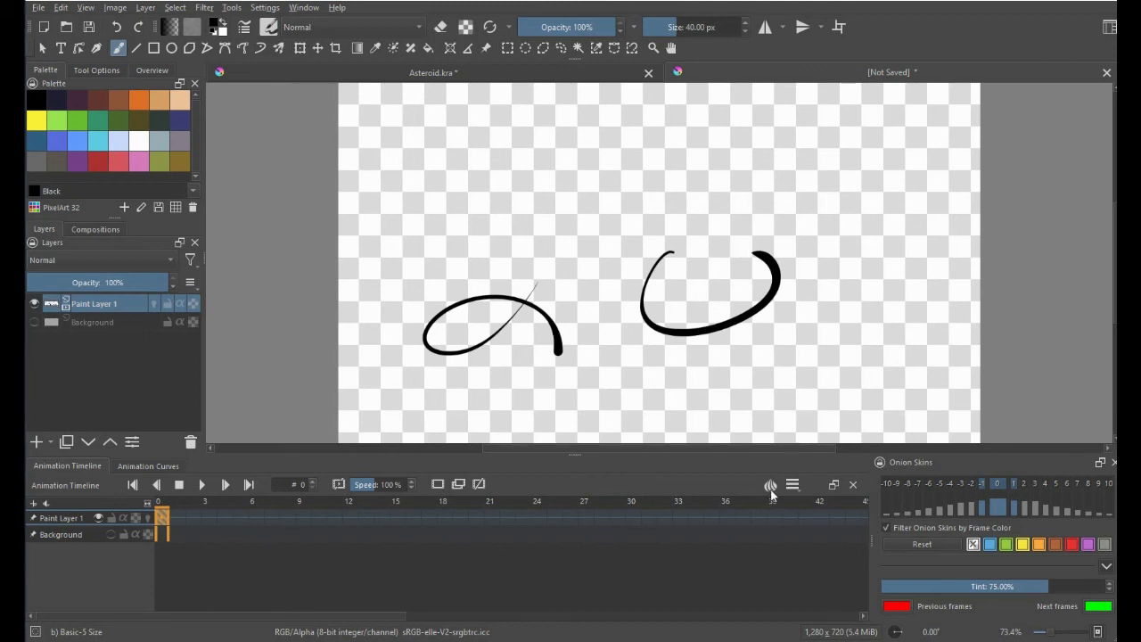
Step: Toggle onion skin settings off and on, then show the timeline settings (0–100, 24 fps) and the auto-key list
{"action": "left_click", "coordinate": [771, 487]}
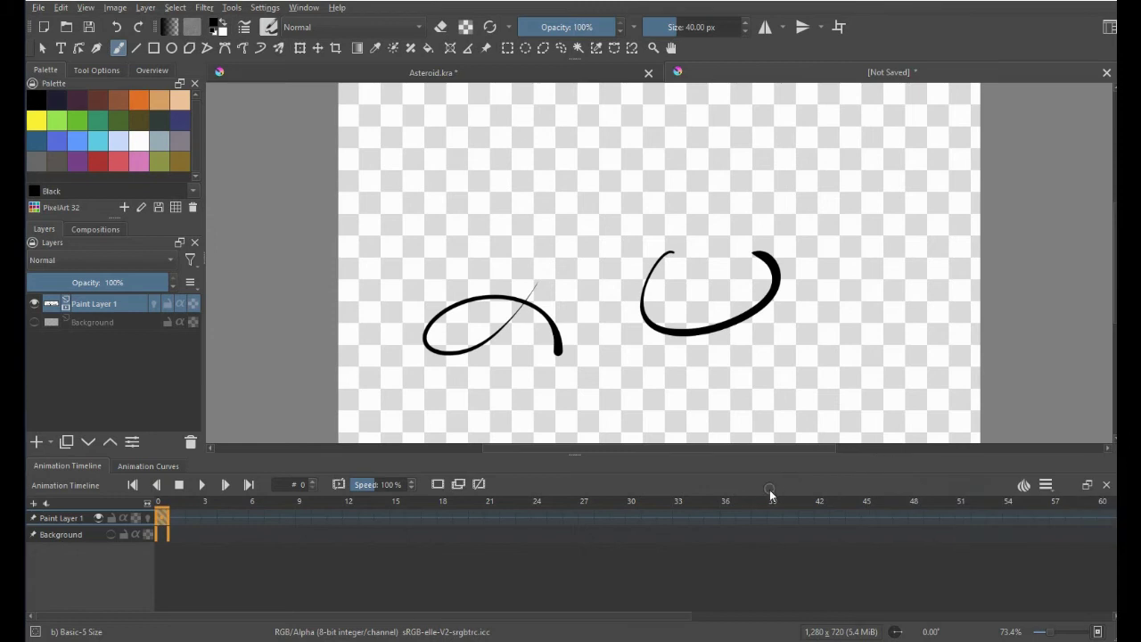
{"action": "left_click", "coordinate": [1024, 486]}
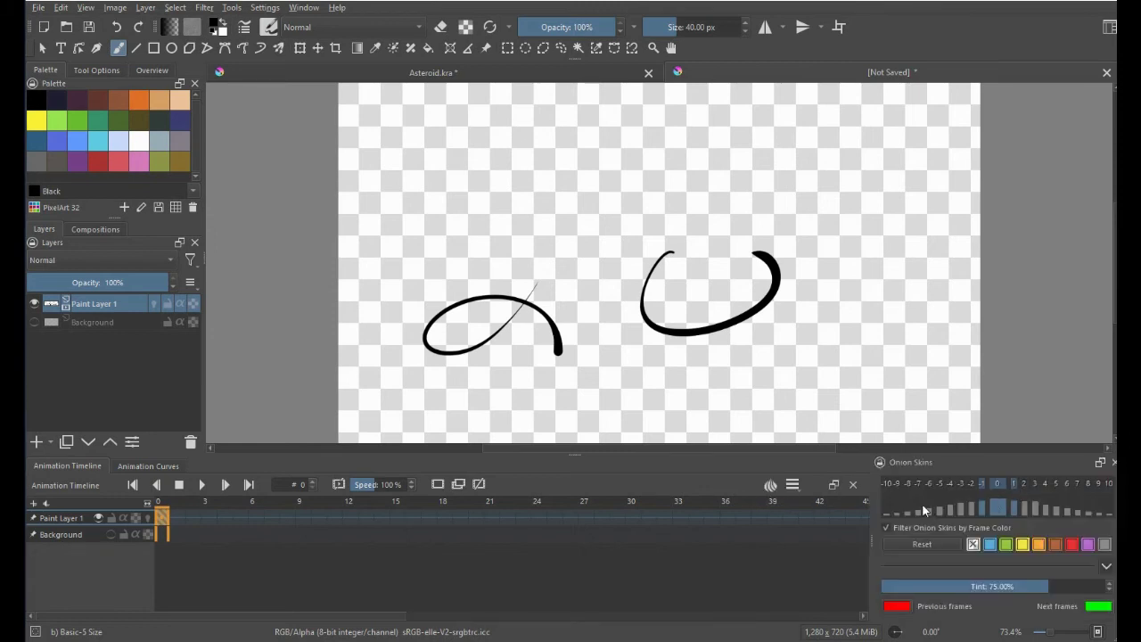
{"action": "left_click", "coordinate": [793, 487]}
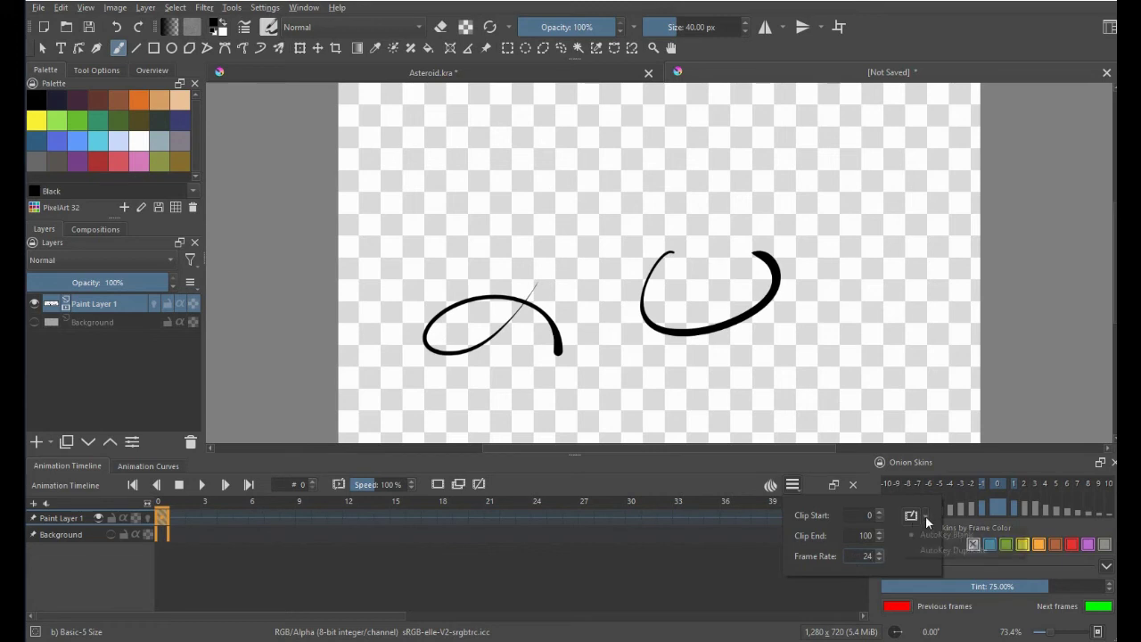
{"action": "left_click", "coordinate": [925, 516]}
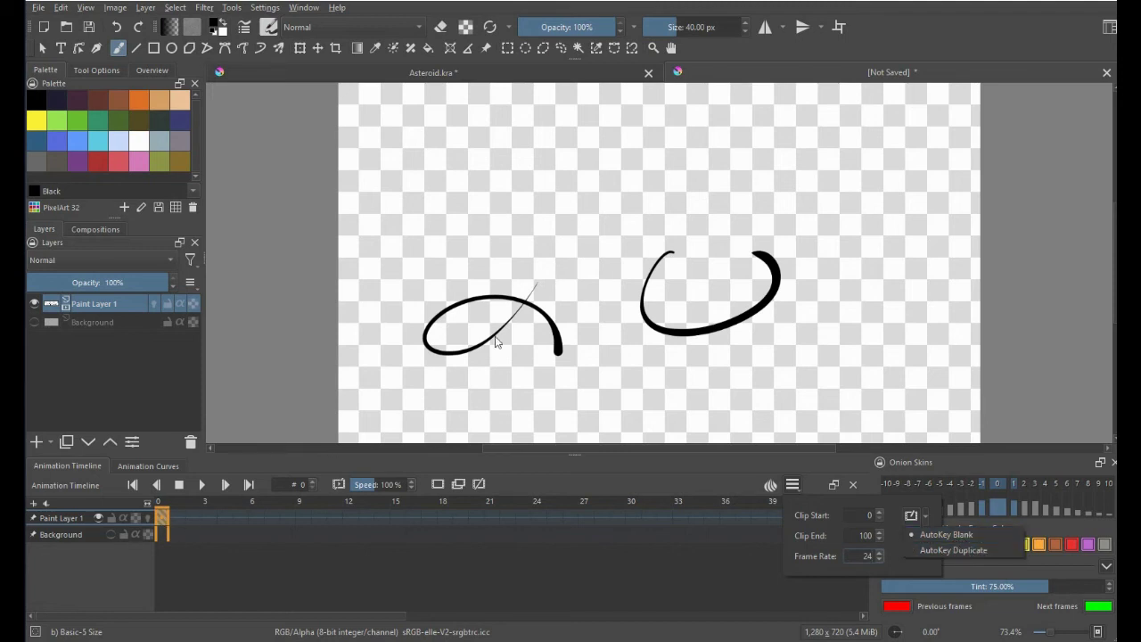
Step: Set auto-key to duplicate the previous frame and draw two curving strokes on frame 6
{"action": "left_click", "coordinate": [257, 522]}
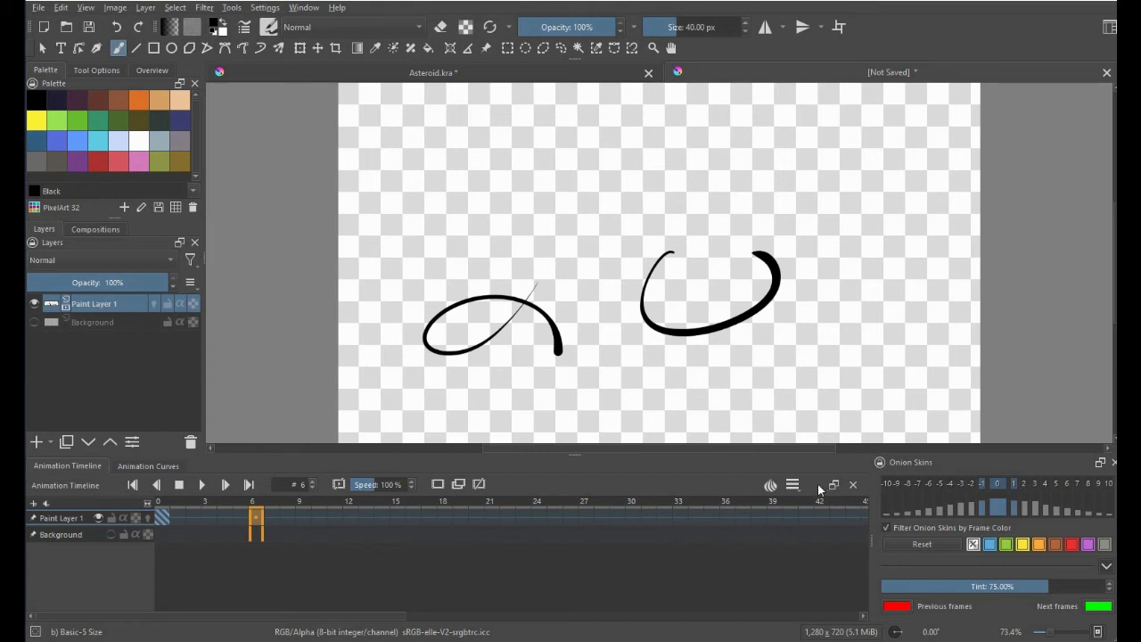
{"action": "left_click", "coordinate": [793, 484]}
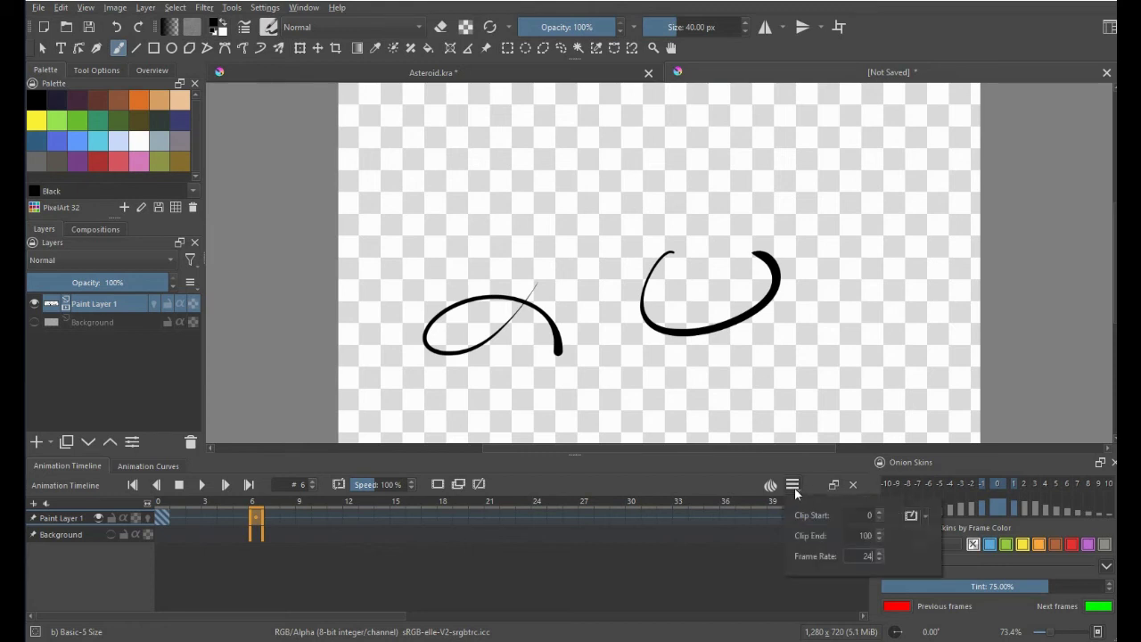
{"action": "left_click", "coordinate": [923, 518]}
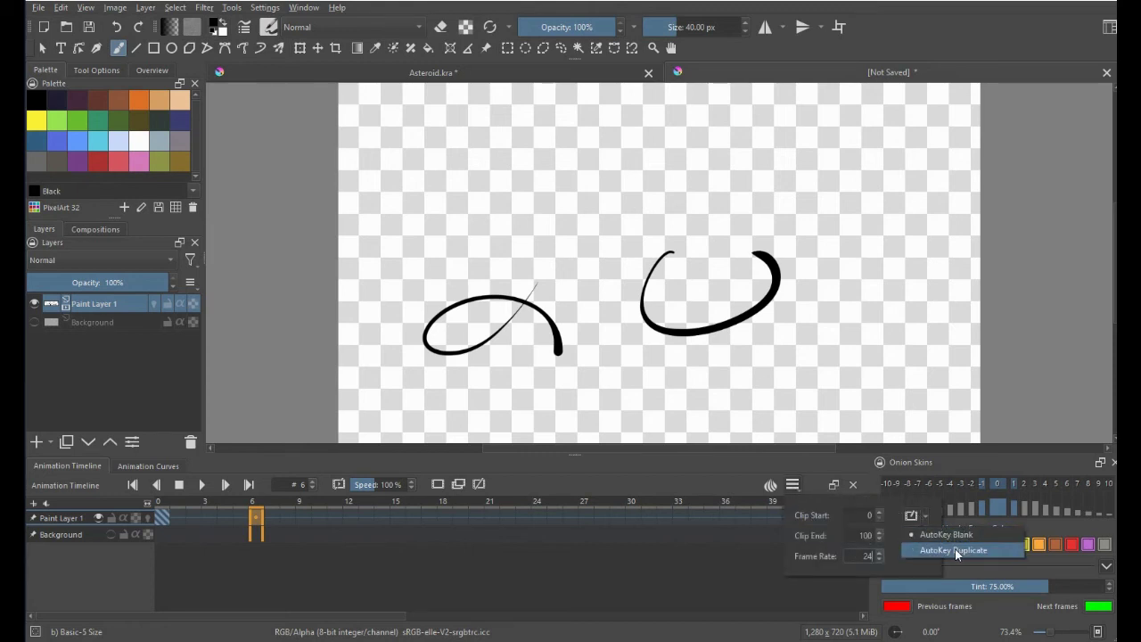
{"action": "left_click", "coordinate": [955, 550]}
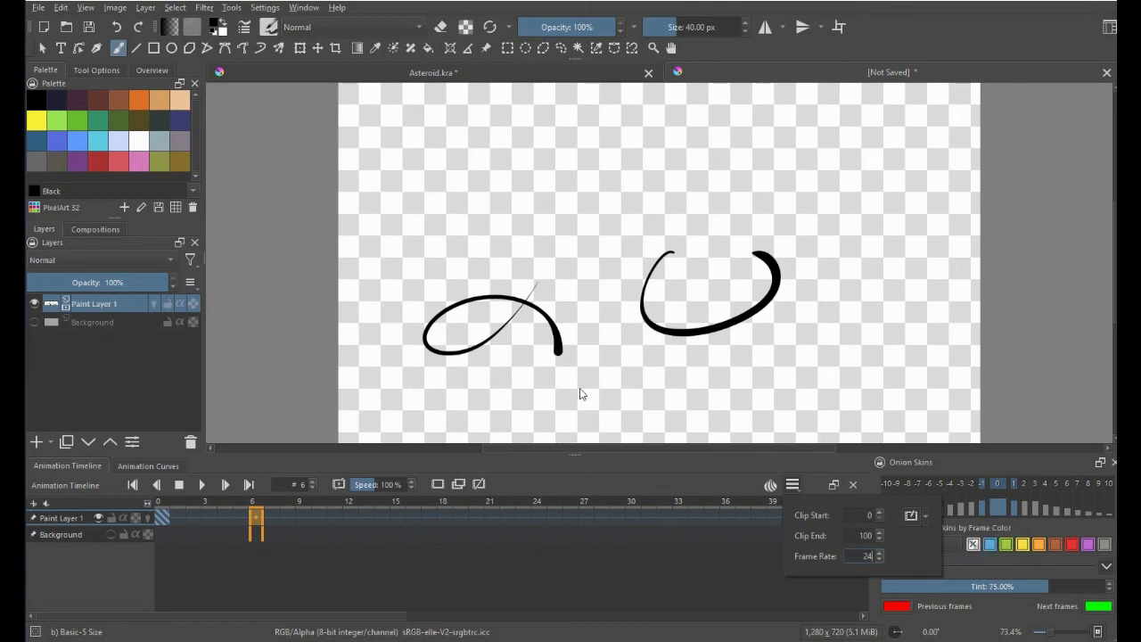
{"action": "left_click", "coordinate": [907, 552]}
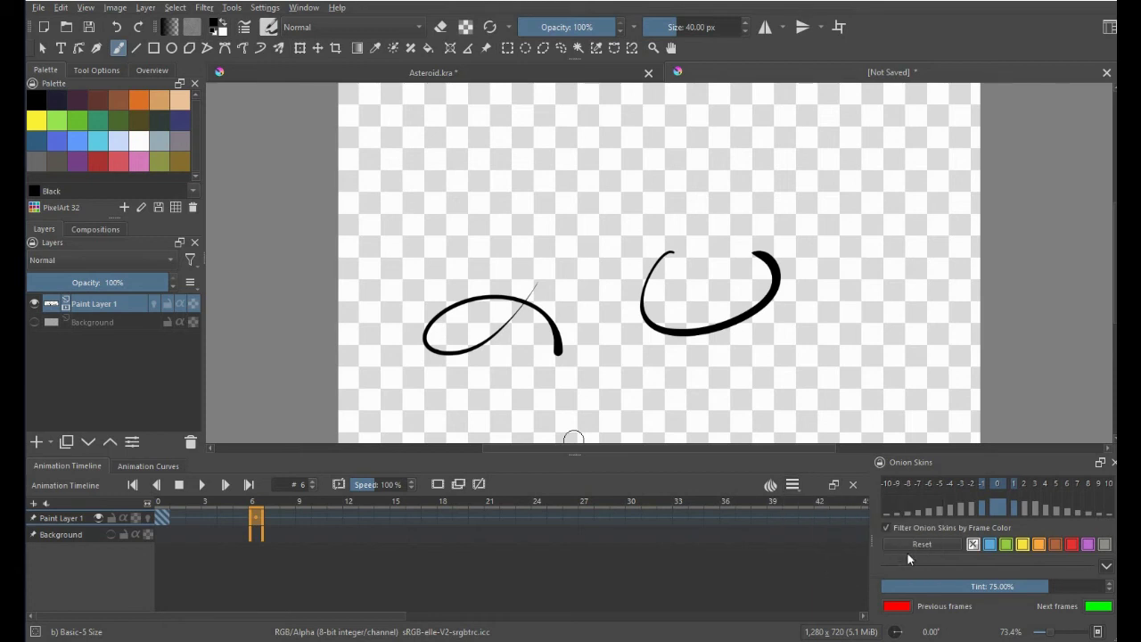
{"action": "mouse_move", "coordinate": [707, 275]}
{"action": "left_mouse_down"}
{"action": "mouse_move", "coordinate": [539, 361]}
{"action": "mouse_move", "coordinate": [518, 290]}
{"action": "mouse_move", "coordinate": [696, 359]}
{"action": "left_mouse_up"}
{"action": "mouse_move", "coordinate": [614, 211]}
{"action": "left_mouse_down"}
{"action": "mouse_move", "coordinate": [623, 336]}
{"action": "mouse_move", "coordinate": [703, 374]}
{"action": "left_mouse_up"}
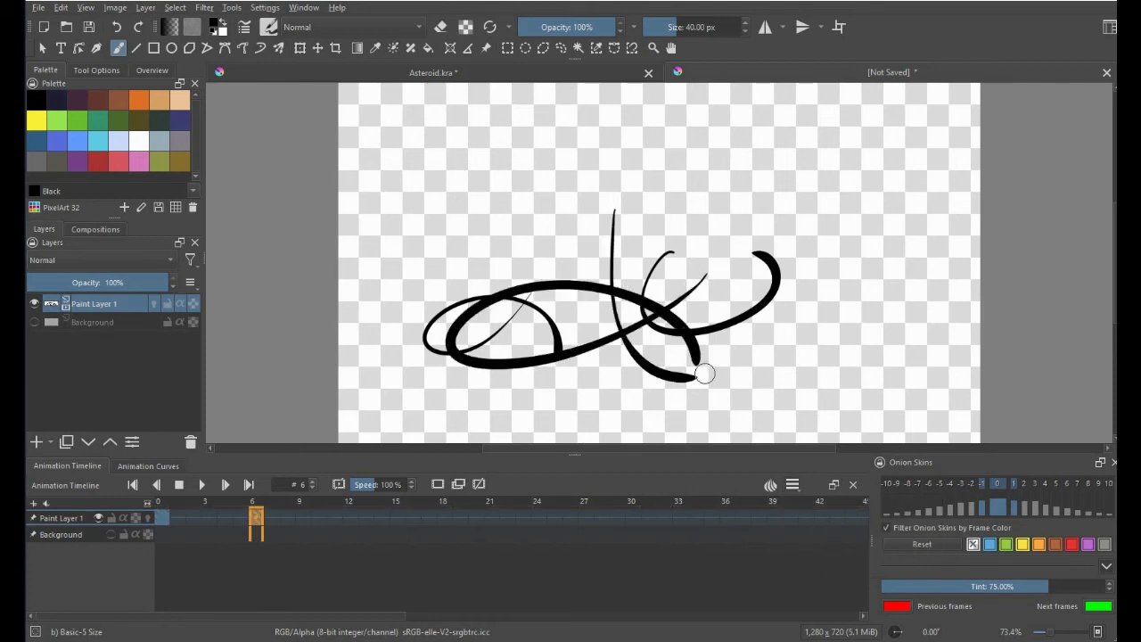
Step: Preview the animation playback from frame 9
{"action": "left_click", "coordinate": [299, 519]}
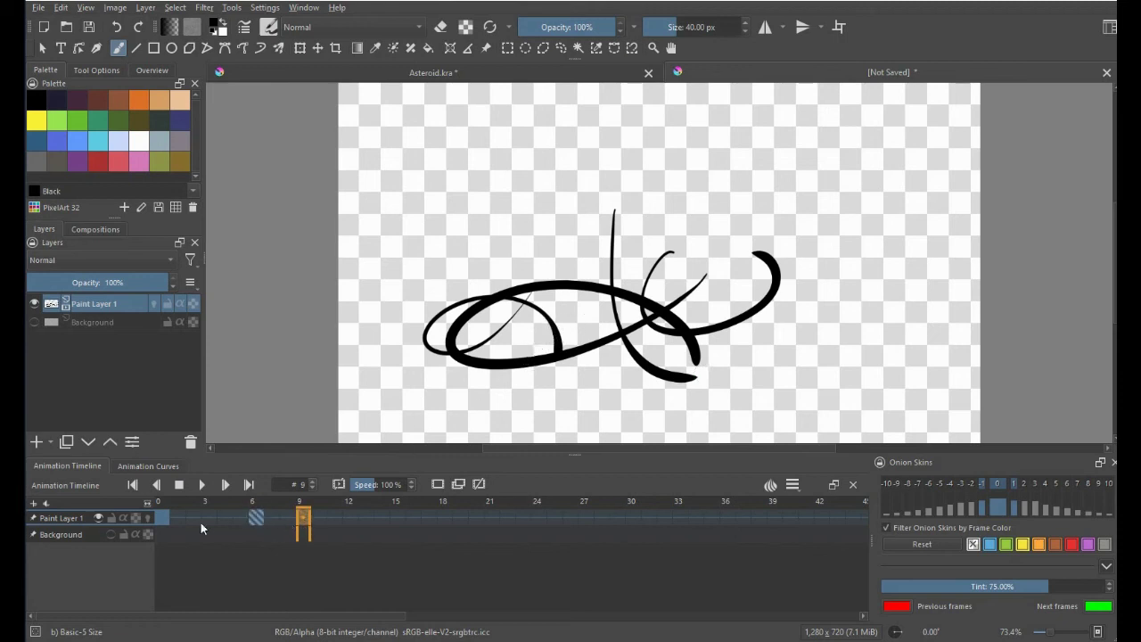
{"action": "key", "text": "space"}
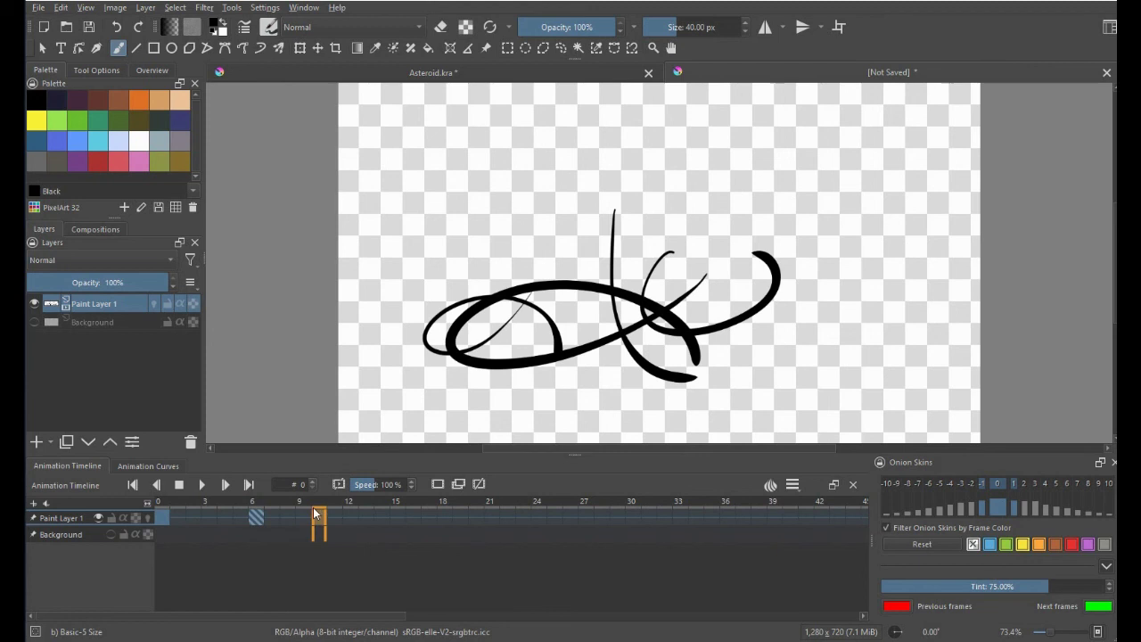
{"action": "key", "text": "space"}
Step: Switch auto-key to the first option, draw an arc, then a downward curve on frame 15
{"action": "left_click", "coordinate": [792, 484]}
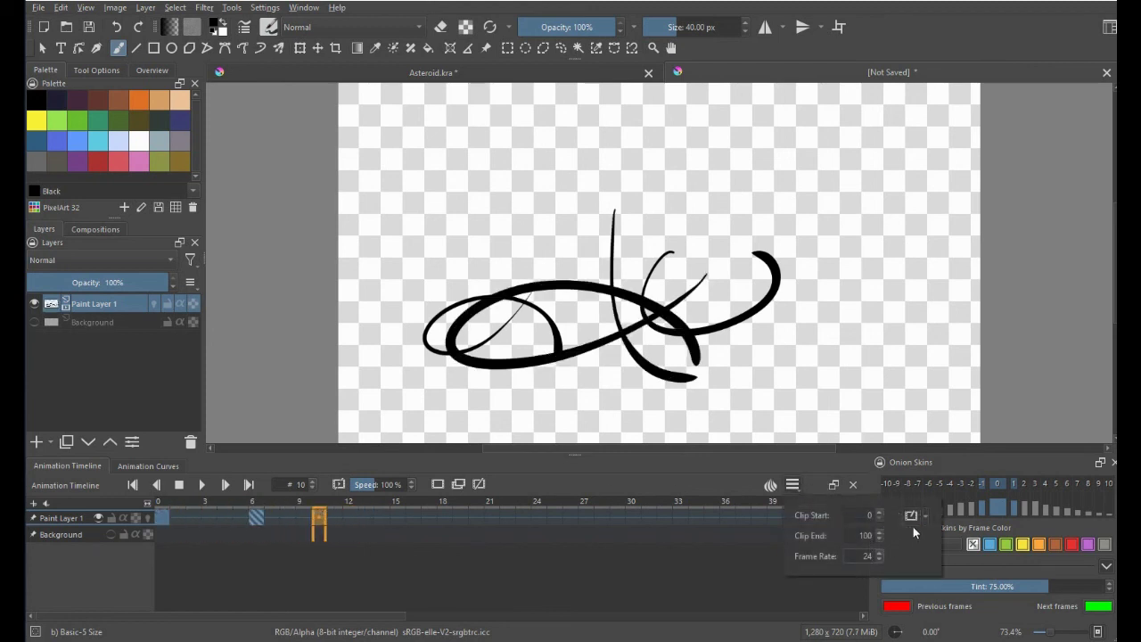
{"action": "left_click", "coordinate": [925, 516]}
{"action": "left_click", "coordinate": [945, 535]}
{"action": "left_click", "coordinate": [490, 405]}
{"action": "left_click_drag", "start_coordinate": [497, 403], "coordinate": [789, 284]}
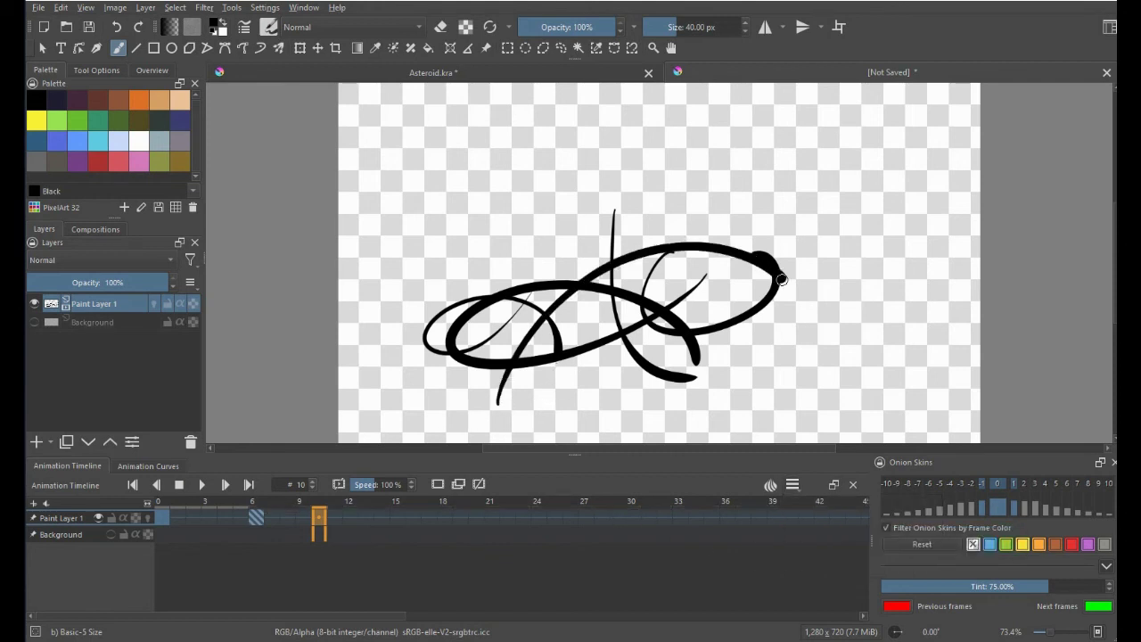
{"action": "left_click", "coordinate": [396, 519]}
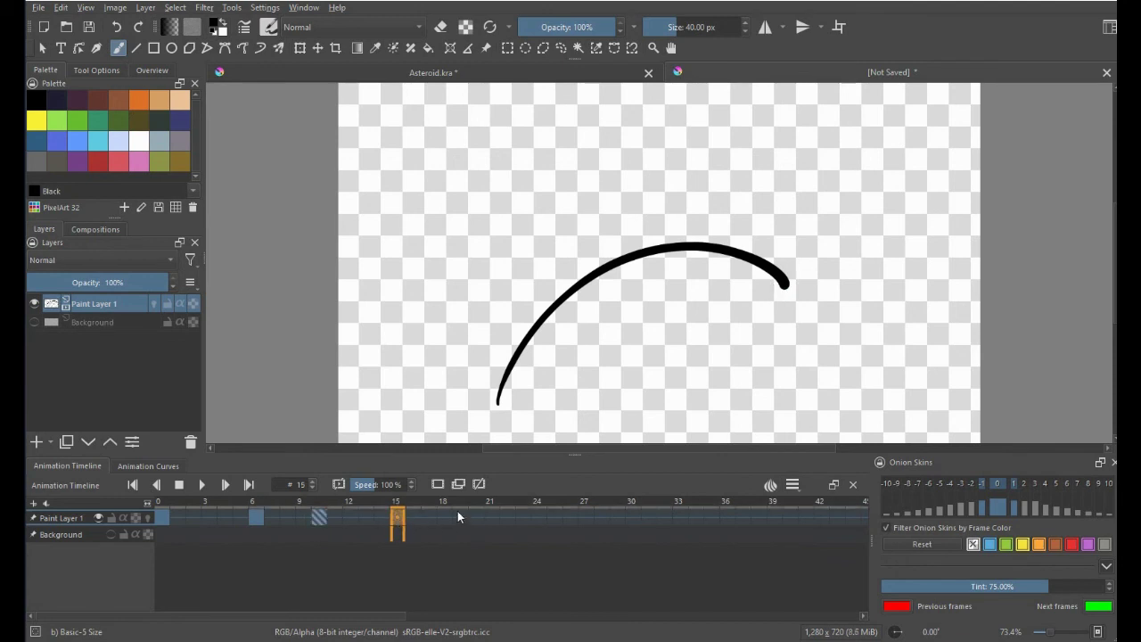
{"action": "mouse_move", "coordinate": [534, 283]}
{"action": "left_mouse_down"}
{"action": "mouse_move", "coordinate": [705, 365]}
{"action": "mouse_move", "coordinate": [755, 333]}
{"action": "left_mouse_up"}
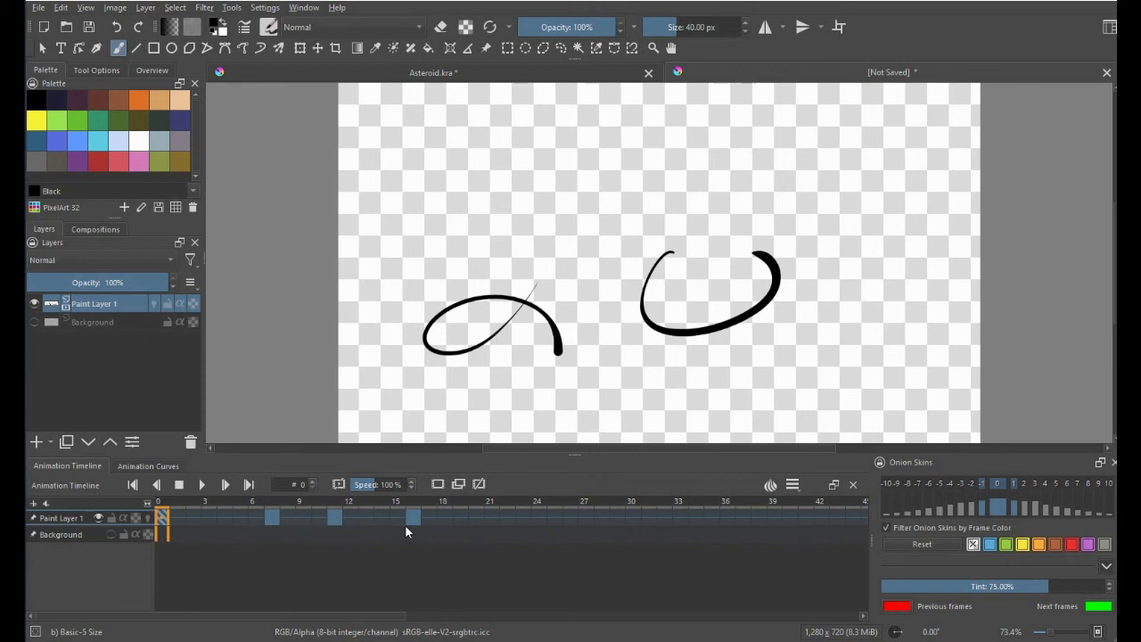
Step: Shift the keyframes in frames 5–18 one frame earlier on both layers, then clear the selection
{"action": "left_click_drag", "start_coordinate": [440, 539], "coordinate": [238, 523]}
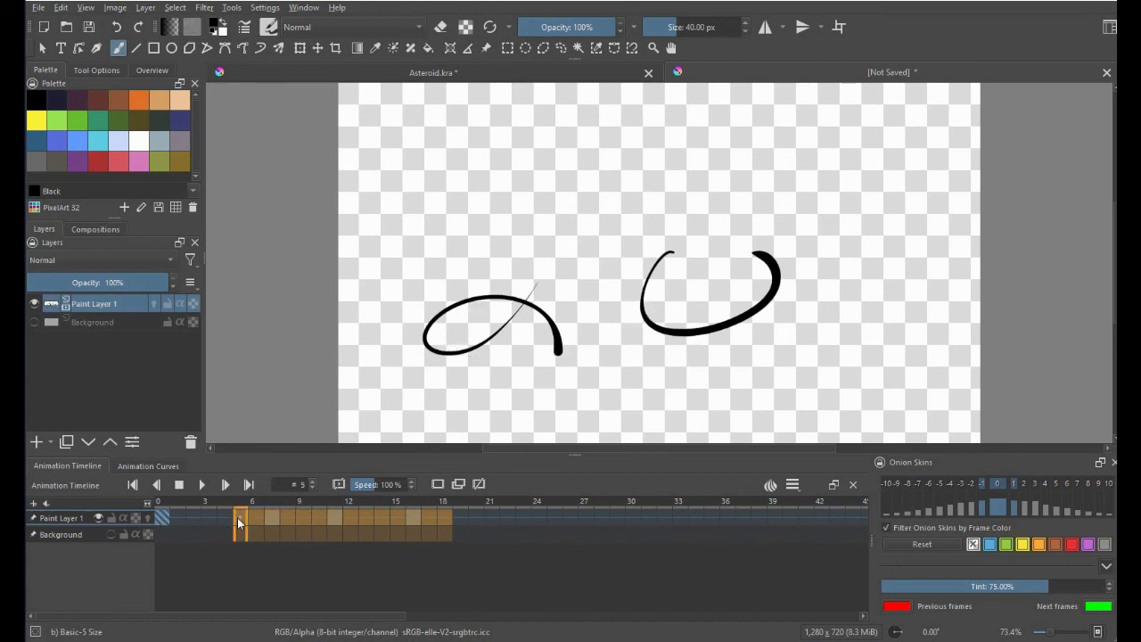
{"action": "mouse_move", "coordinate": [312, 519]}
{"action": "left_mouse_down"}
{"action": "mouse_move", "coordinate": [345, 519]}
{"action": "mouse_move", "coordinate": [287, 519]}
{"action": "mouse_move", "coordinate": [300, 526]}
{"action": "left_mouse_up"}
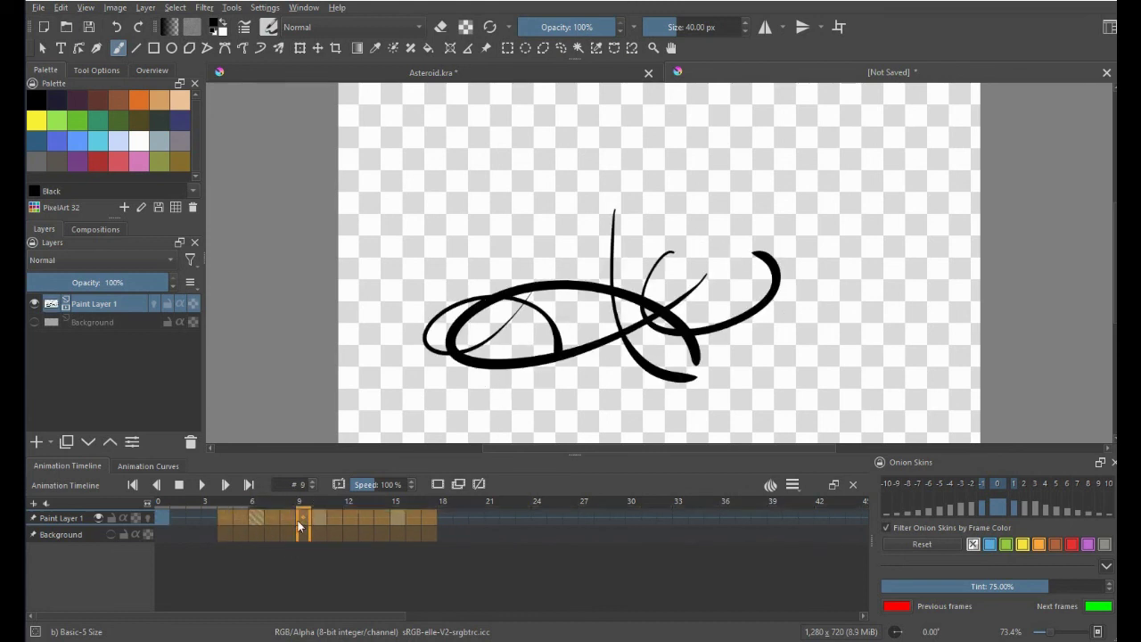
{"action": "left_click", "coordinate": [395, 556]}
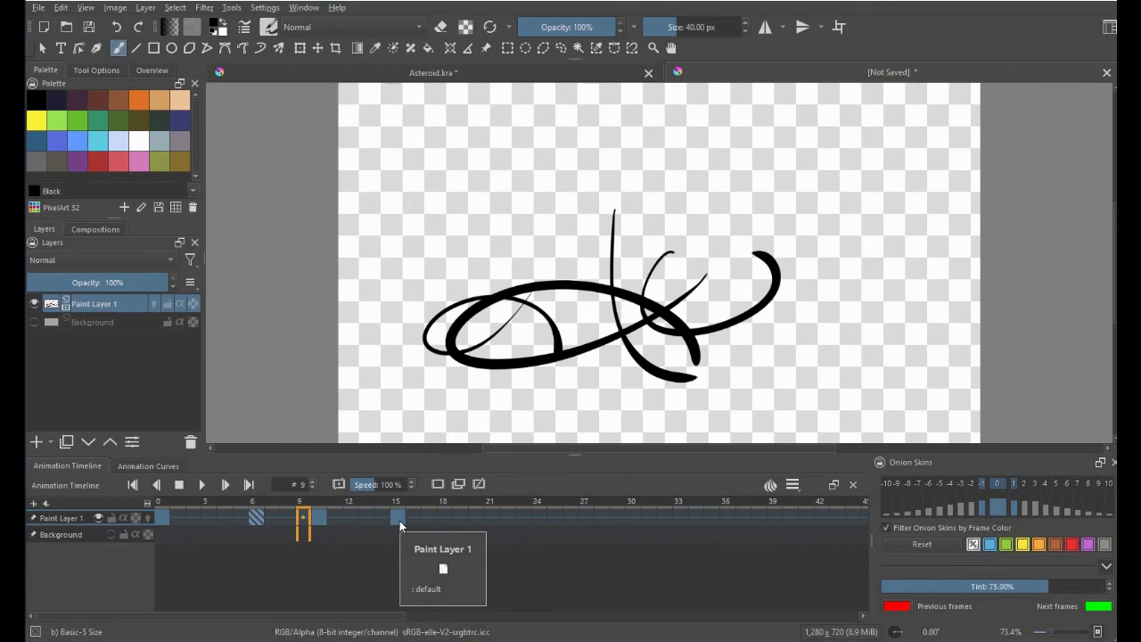
Step: Nudge the frame 15 keyframe and select frames 1–15 across both layers
{"action": "mouse_move", "coordinate": [399, 527]}
{"action": "left_mouse_down"}
{"action": "mouse_move", "coordinate": [363, 518]}
{"action": "mouse_move", "coordinate": [400, 525]}
{"action": "left_mouse_up"}
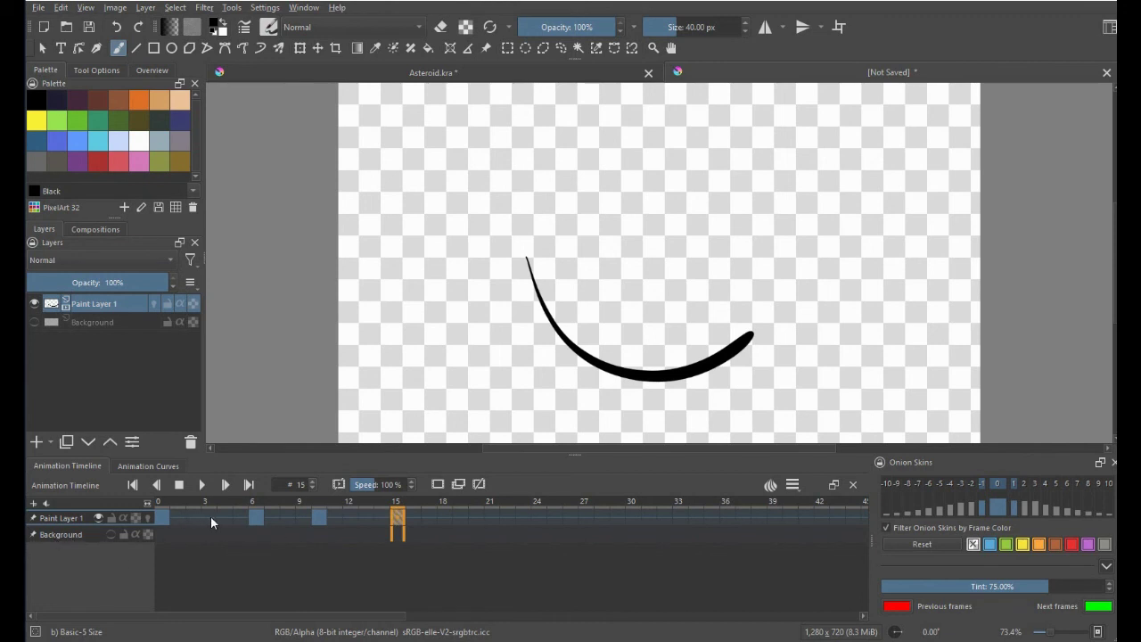
{"action": "left_click_drag", "start_coordinate": [178, 515], "coordinate": [397, 530]}
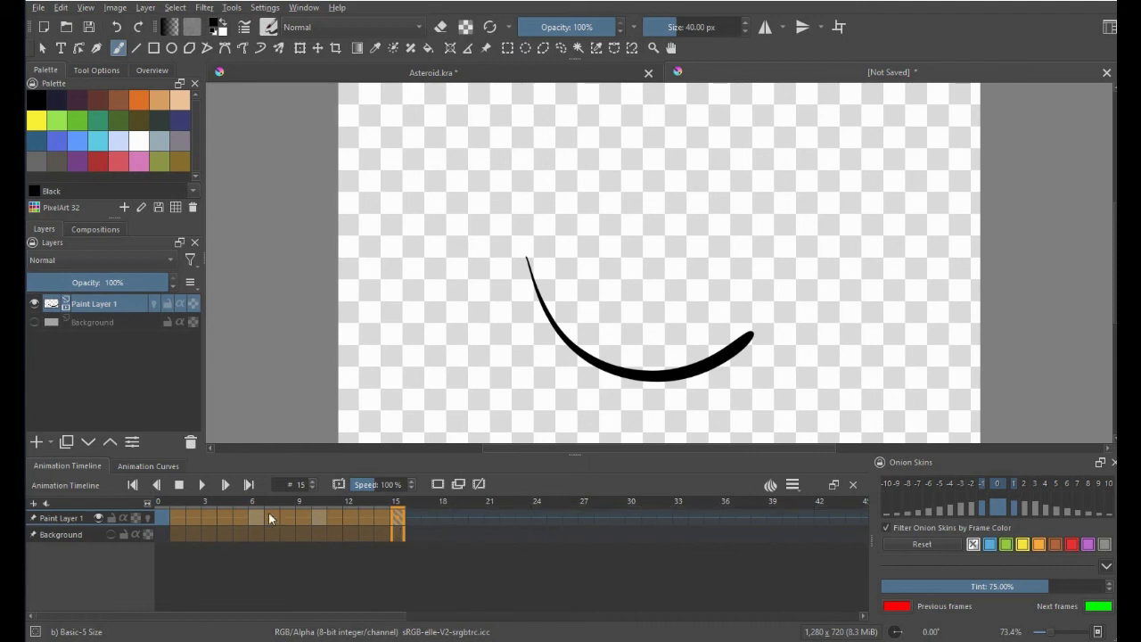
Step: Update the playback range to the selected frames, then Remove Frame and Pull on the frame 12 keyframe
{"action": "right_click", "coordinate": [350, 517]}
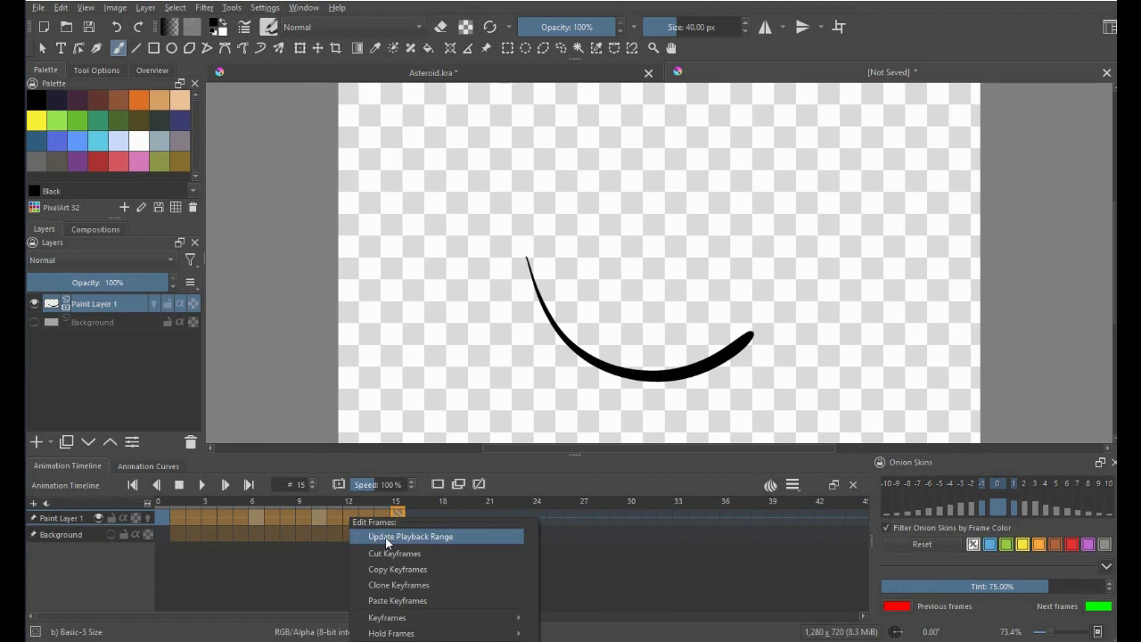
{"action": "left_click", "coordinate": [387, 538]}
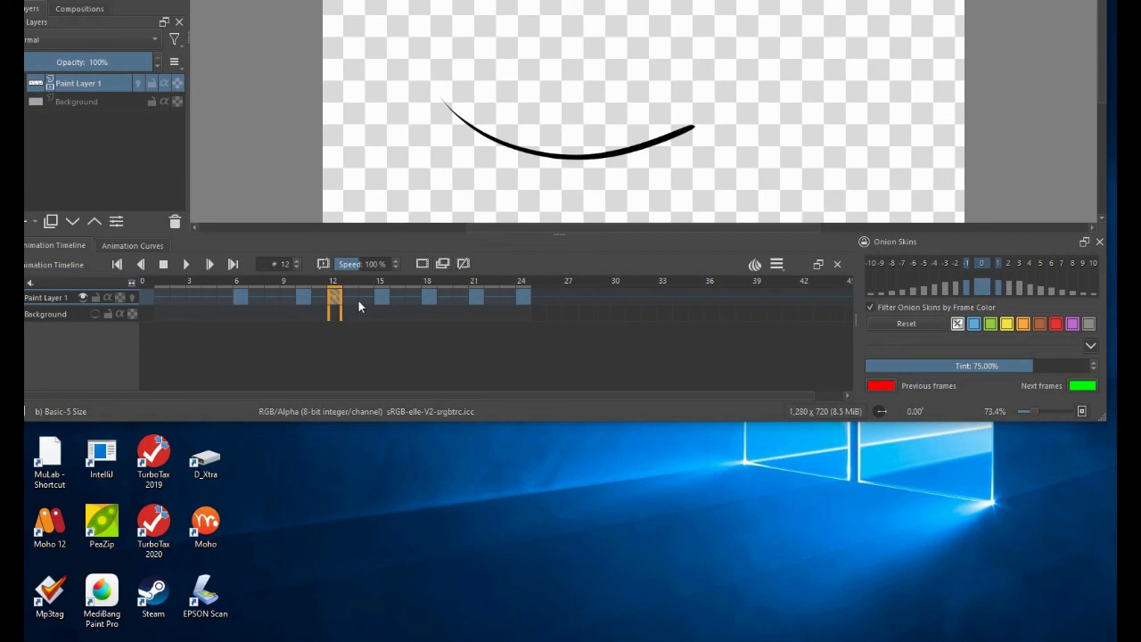
{"action": "right_click", "coordinate": [335, 297]}
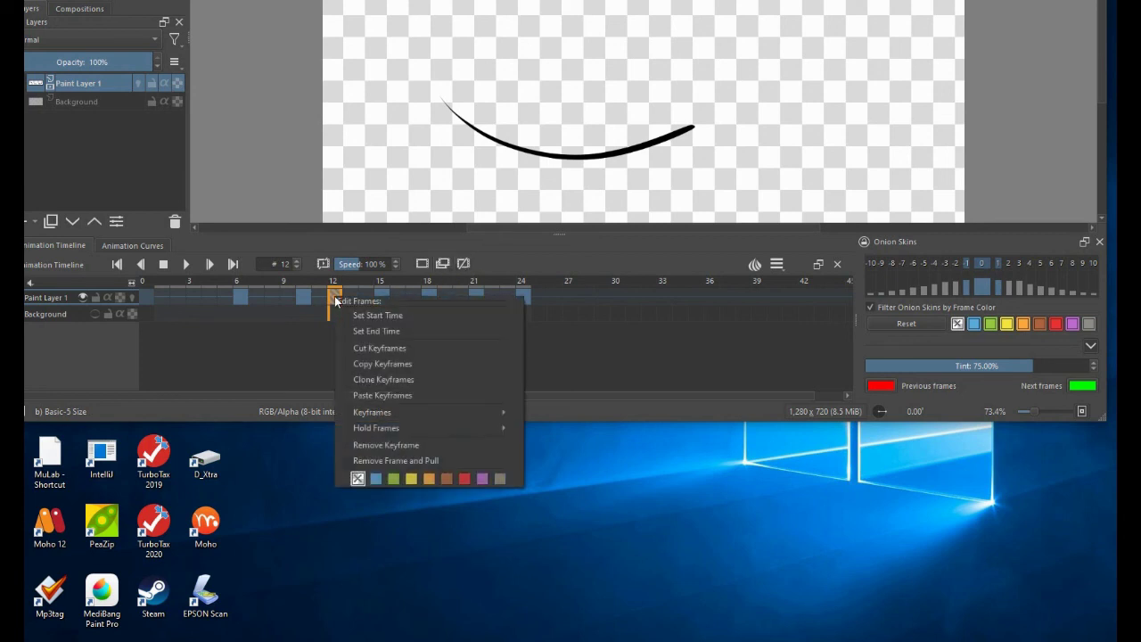
{"action": "left_click", "coordinate": [409, 462]}
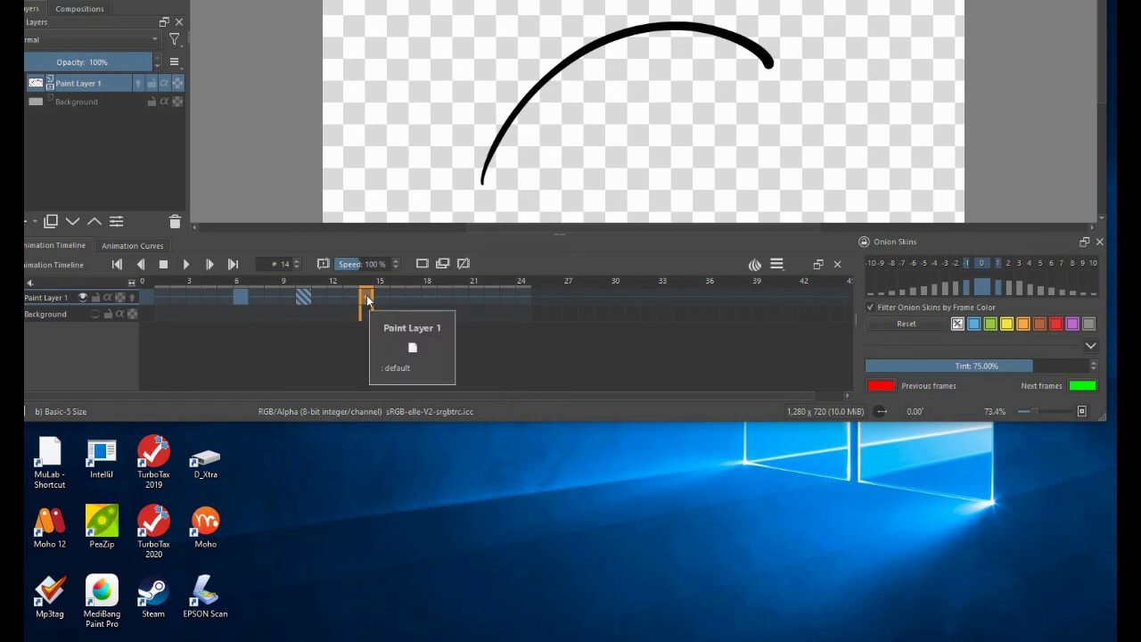
Step: Insert 5 blank keyframes after frame 14 with timing 2, placed to the right
{"action": "right_click", "coordinate": [367, 298]}
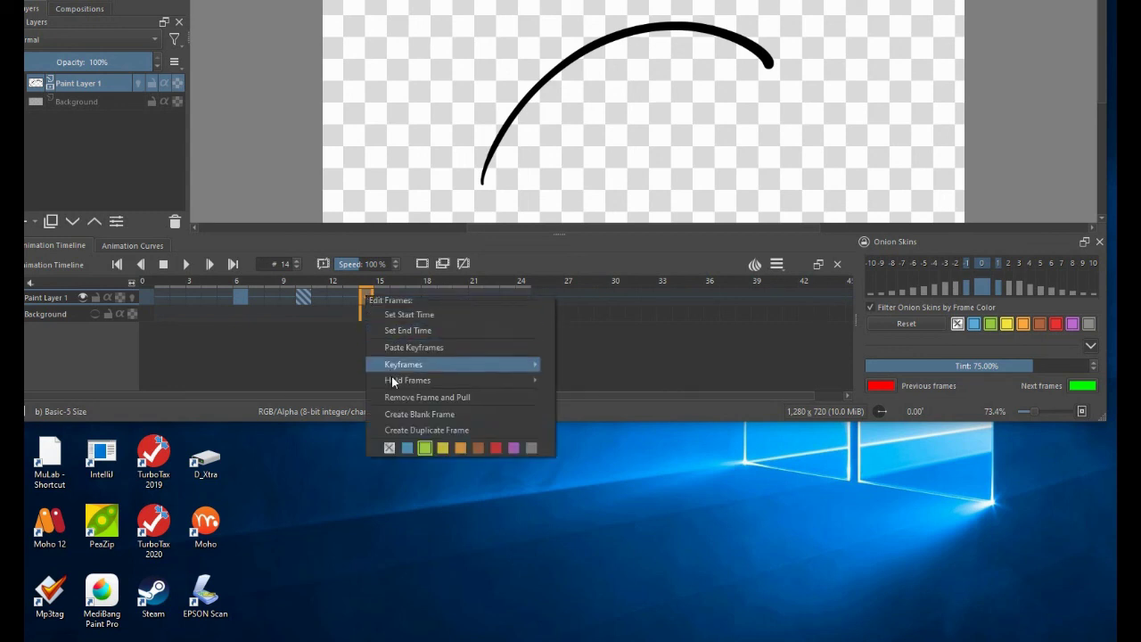
{"action": "mouse_move", "coordinate": [444, 368]}
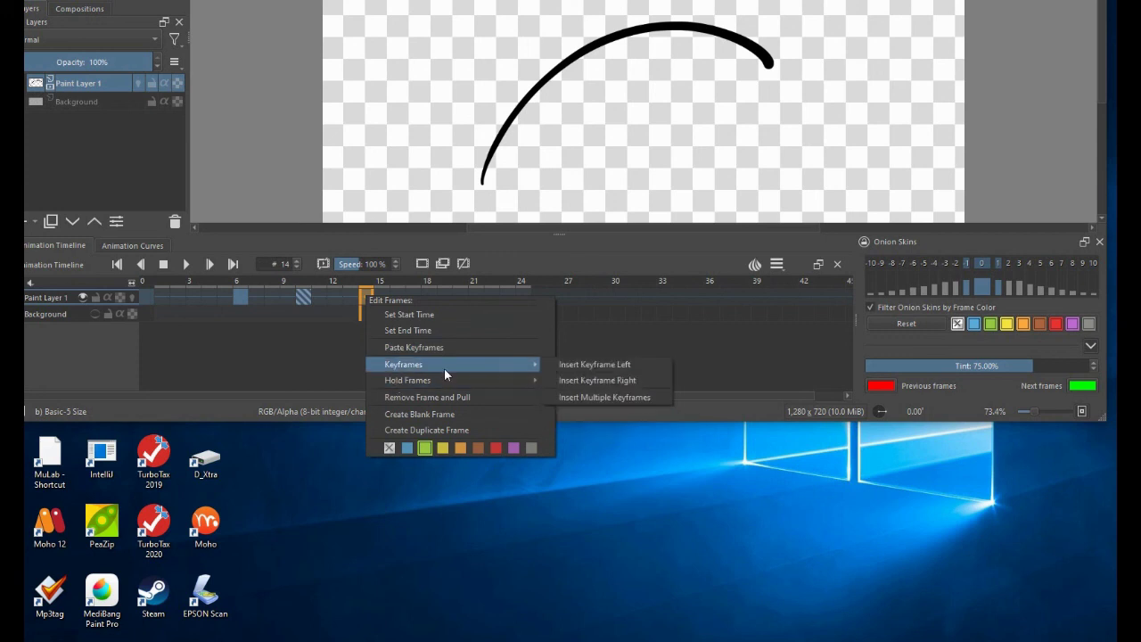
{"action": "left_click", "coordinate": [602, 394]}
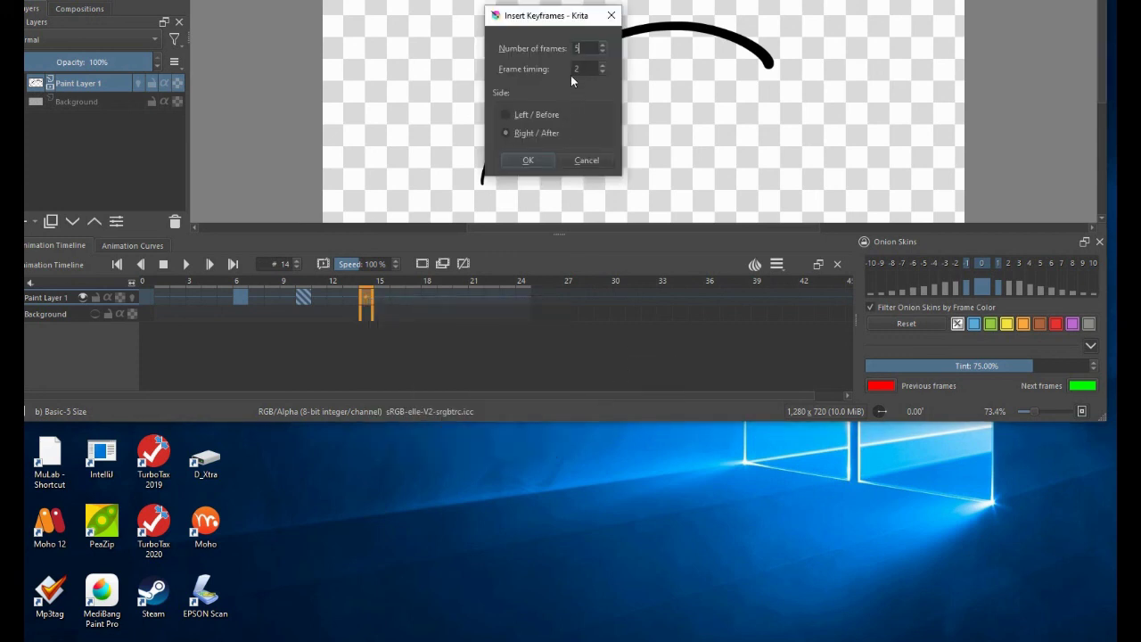
{"action": "left_click", "coordinate": [532, 163]}
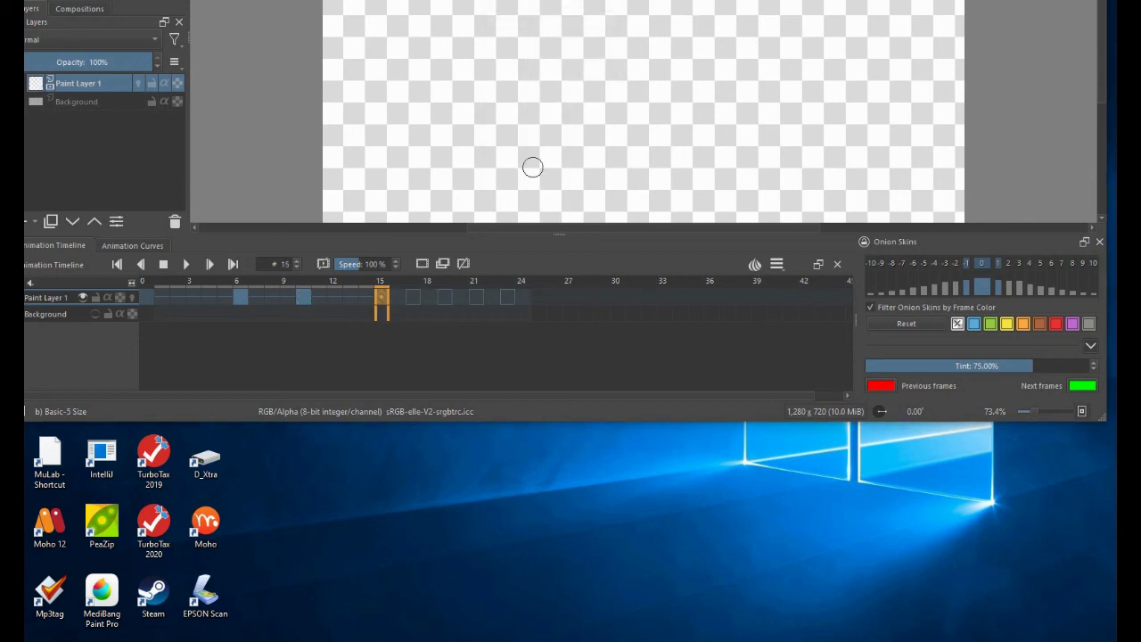